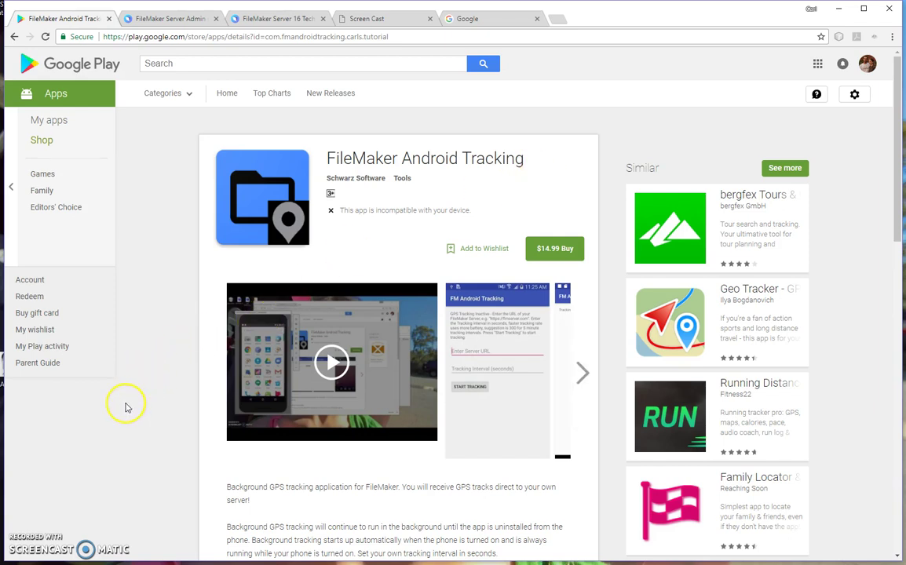
# Scroll the description to the server setup steps and highlight step 1, Enable PHP publishing.
pyautogui.scroll(-3, 126, 405)
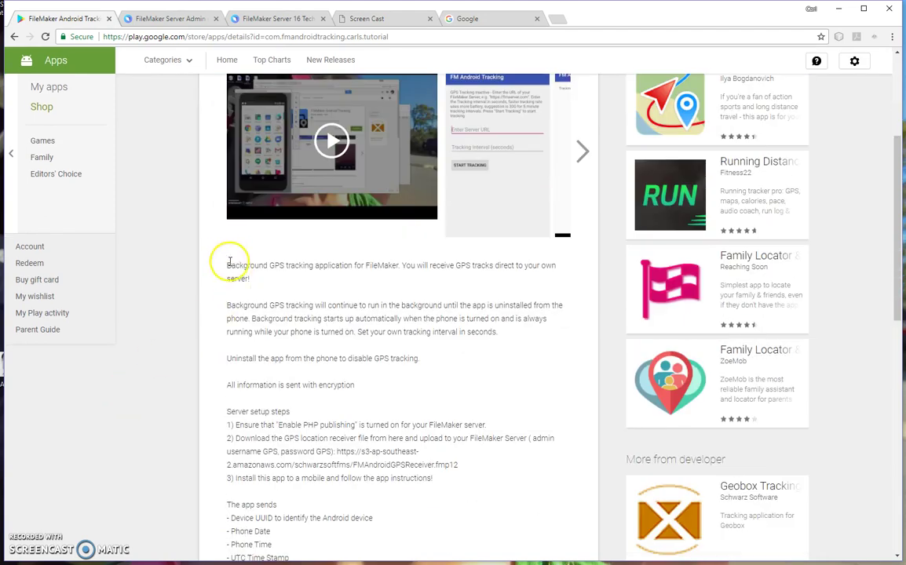
pyautogui.scroll(3, 176, 298)
pyautogui.scroll(-3, 129, 446)
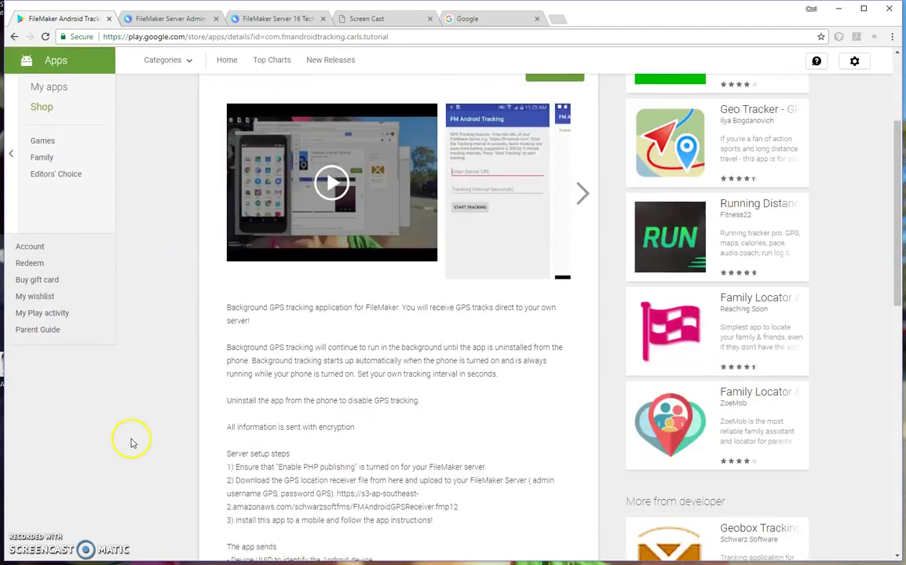
pyautogui.scroll(-2, 132, 444)
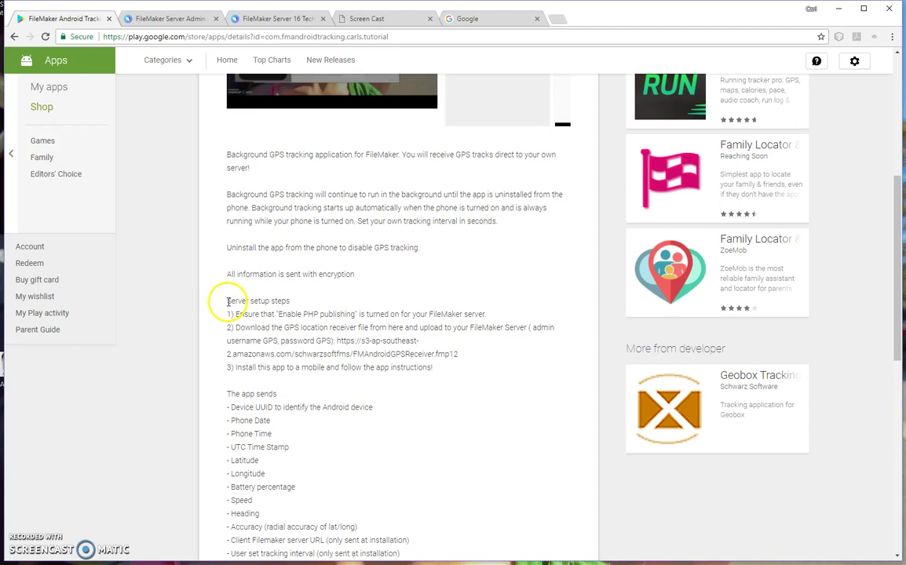
pyautogui.moveTo(228, 301); pyautogui.dragTo(441, 370)
pyautogui.click(277, 324)
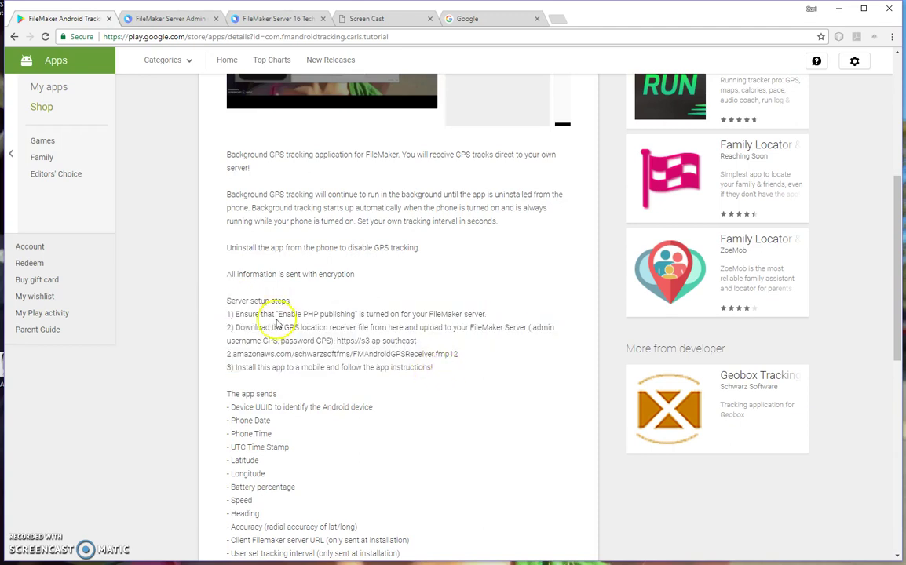
pyautogui.moveTo(207, 287); pyautogui.dragTo(344, 318)
pyautogui.click(369, 317)
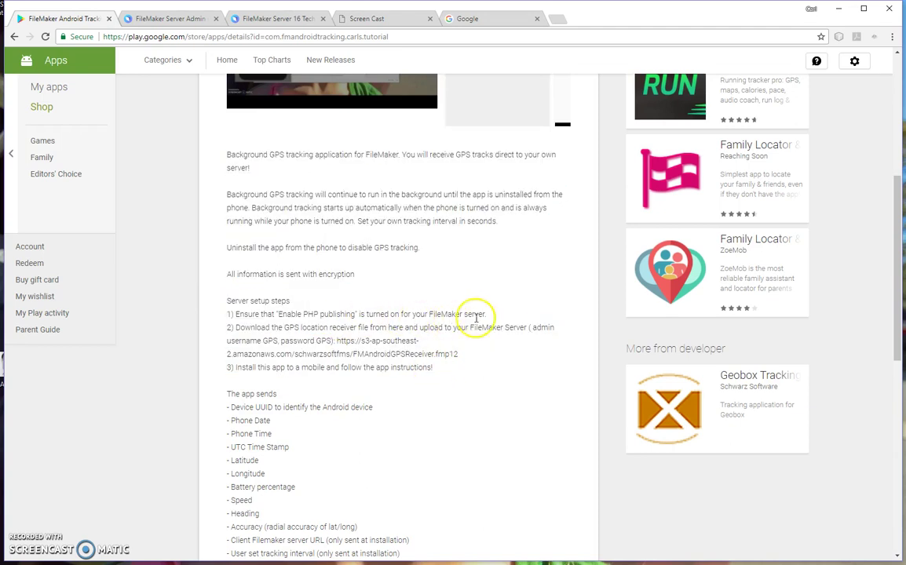
pyautogui.moveTo(483, 314); pyautogui.dragTo(225, 312)
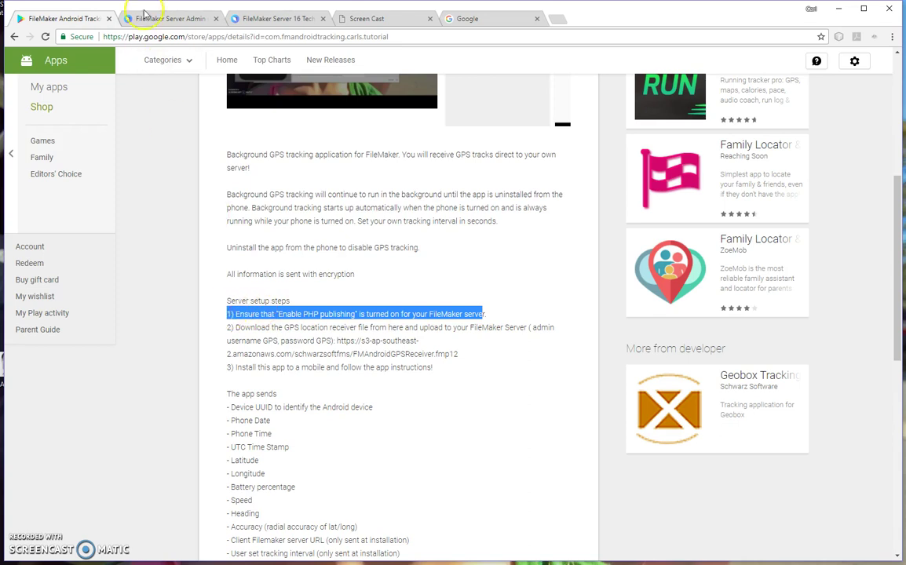
# In the Admin Console, view Web Publishing > PHP to confirm PHP publishing is enabled.
pyautogui.click(149, 17)
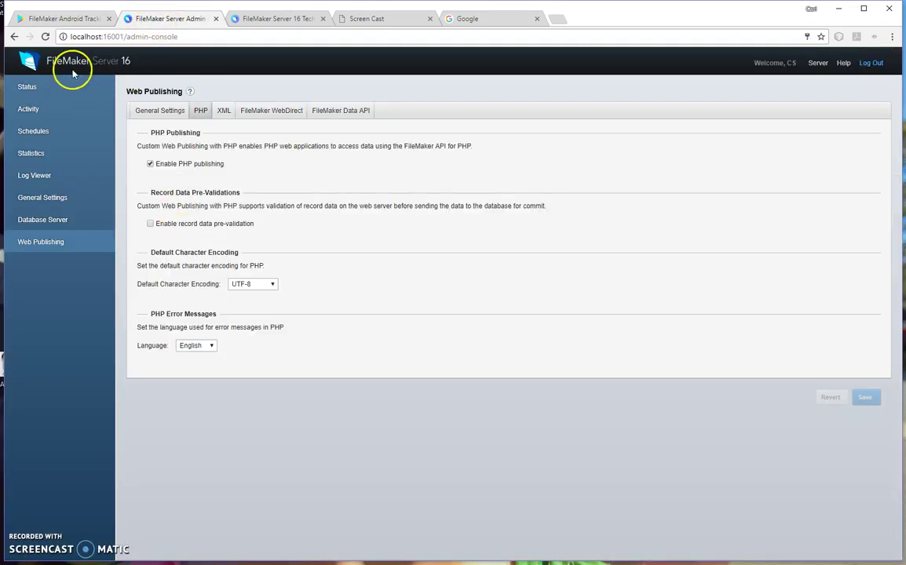
pyautogui.click(38, 88)
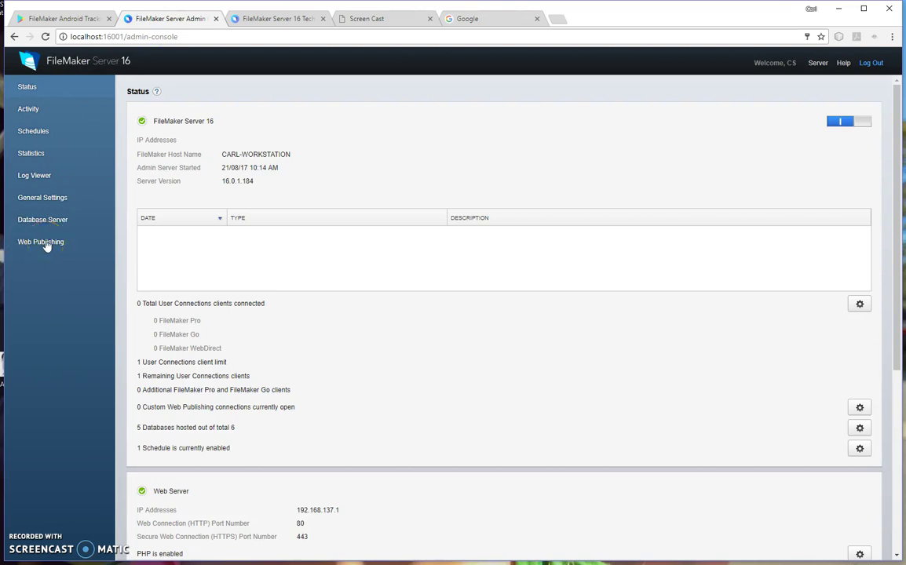
pyautogui.click(43, 242)
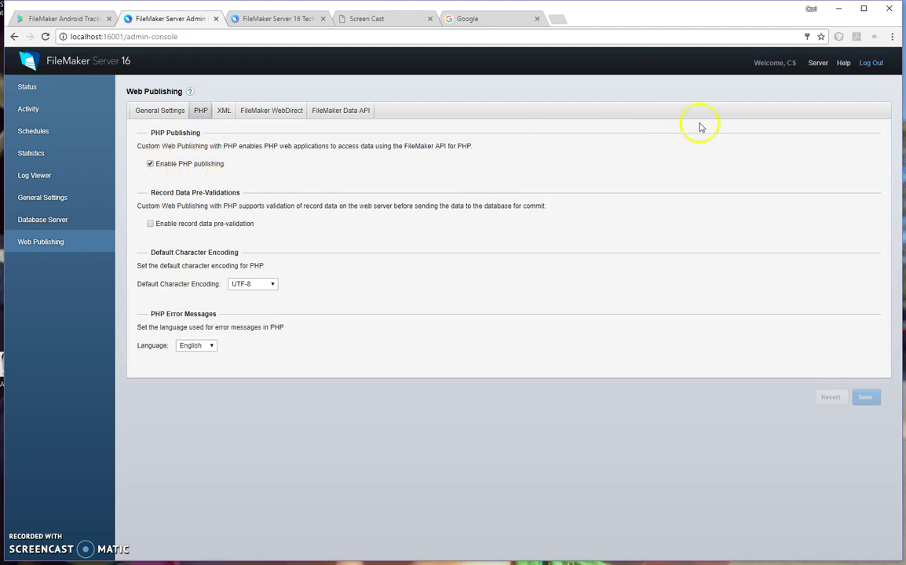
pyautogui.click(817, 64)
pyautogui.click(809, 78)
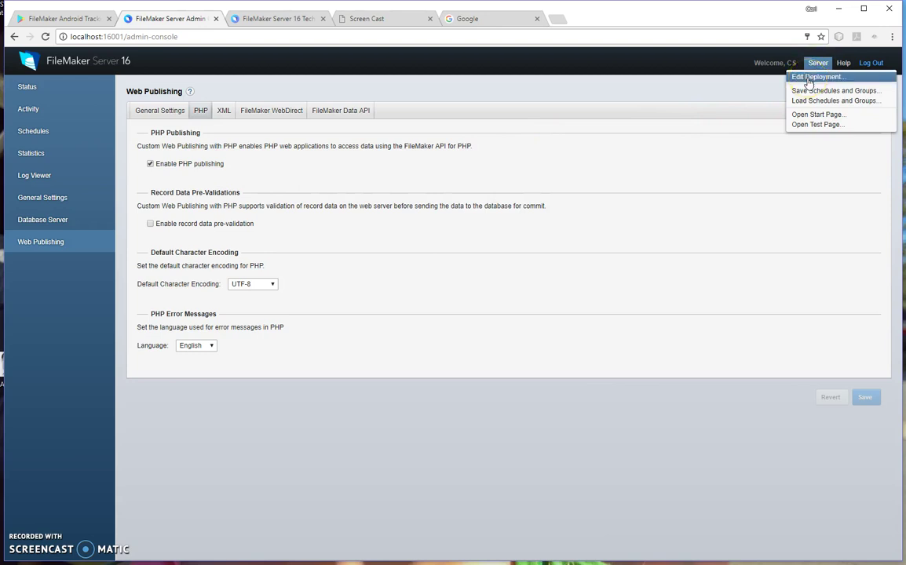
pyautogui.click(669, 71)
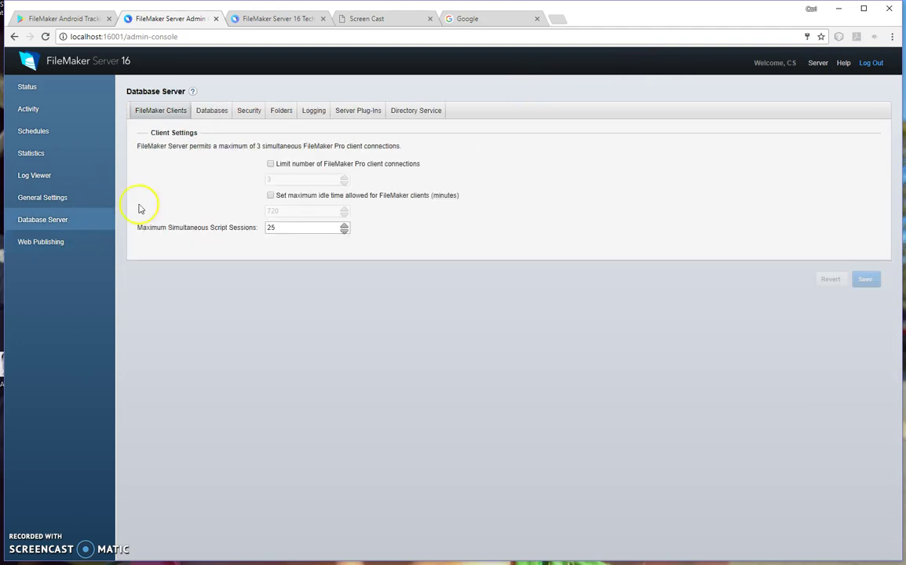
# Show the Database Server Security tab: FileMaker accounts only, database SSL off, password-protected hosting on.
pyautogui.click(246, 113)
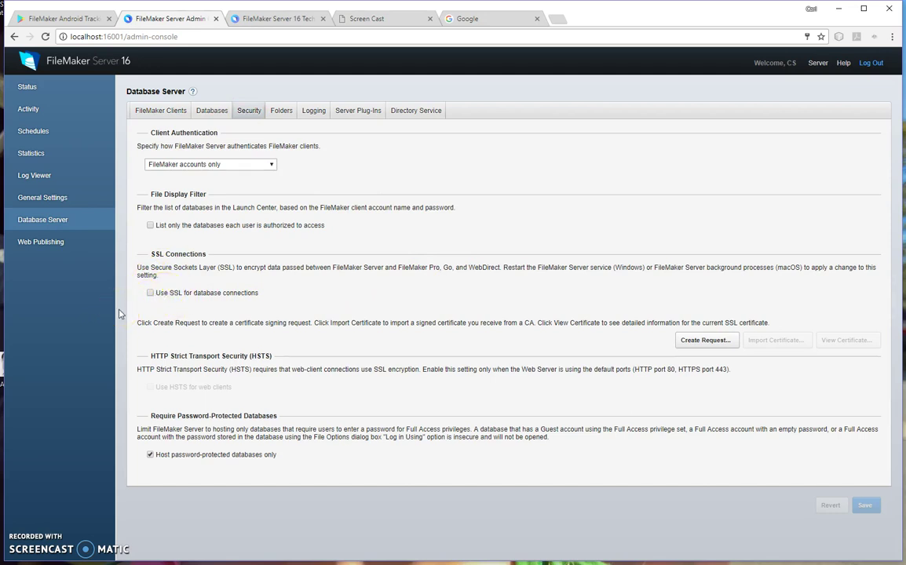
pyautogui.click(50, 305)
pyautogui.click(36, 86)
# Run Test PHP Custom Web Publishing from Technology Tests and check the FMServer_Sample Tasks table.
pyautogui.click(284, 21)
pyautogui.click(14, 36)
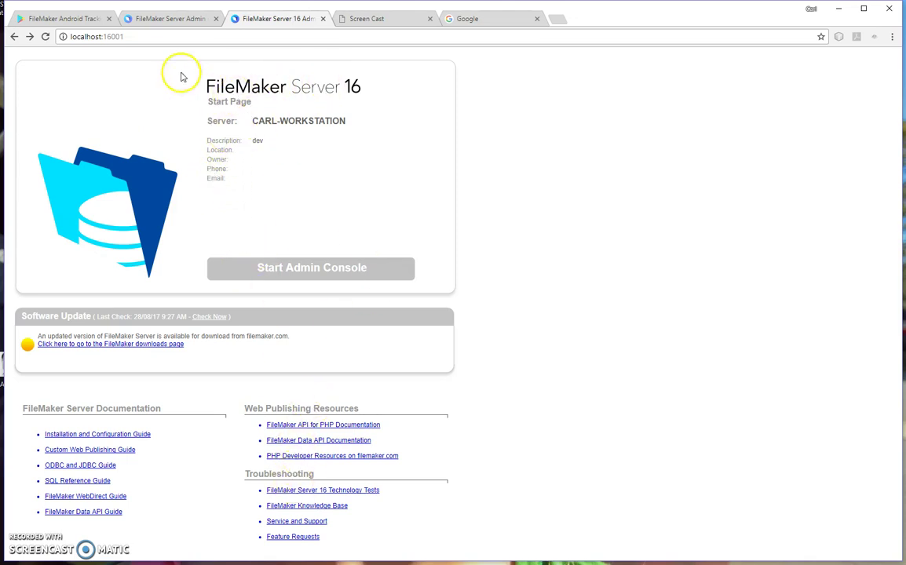
pyautogui.click(300, 492)
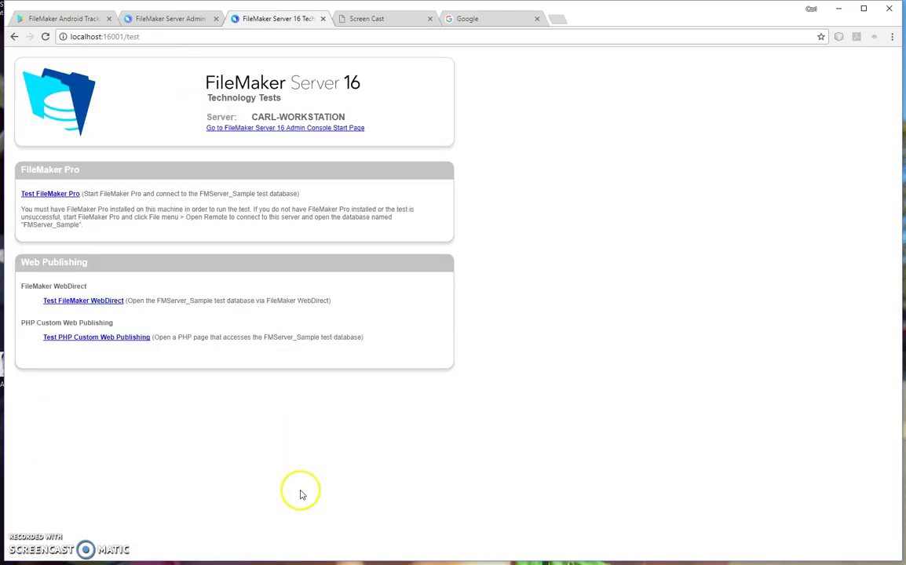
pyautogui.click(85, 339)
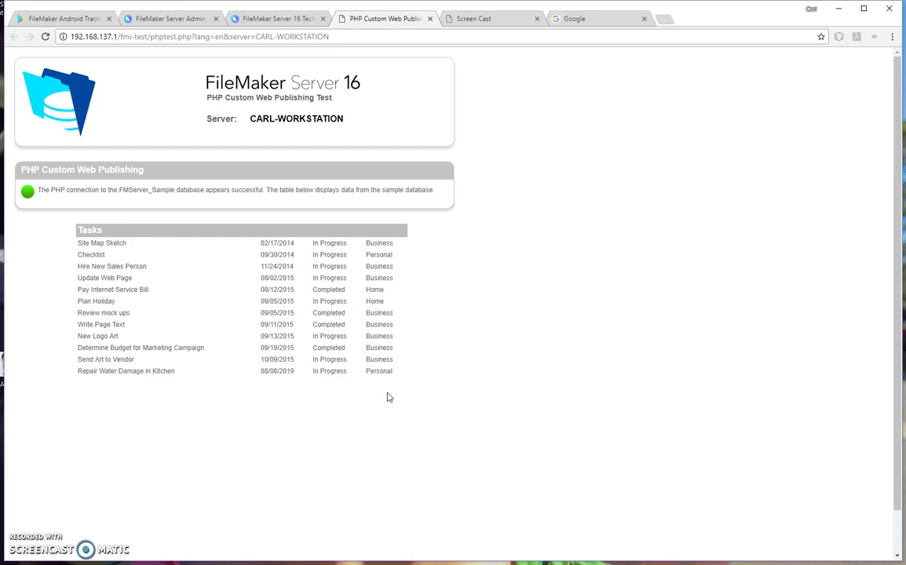
# Select the FMAndroidGPSReceiver.fmp12 download link in the Play Store description.
pyautogui.click(167, 18)
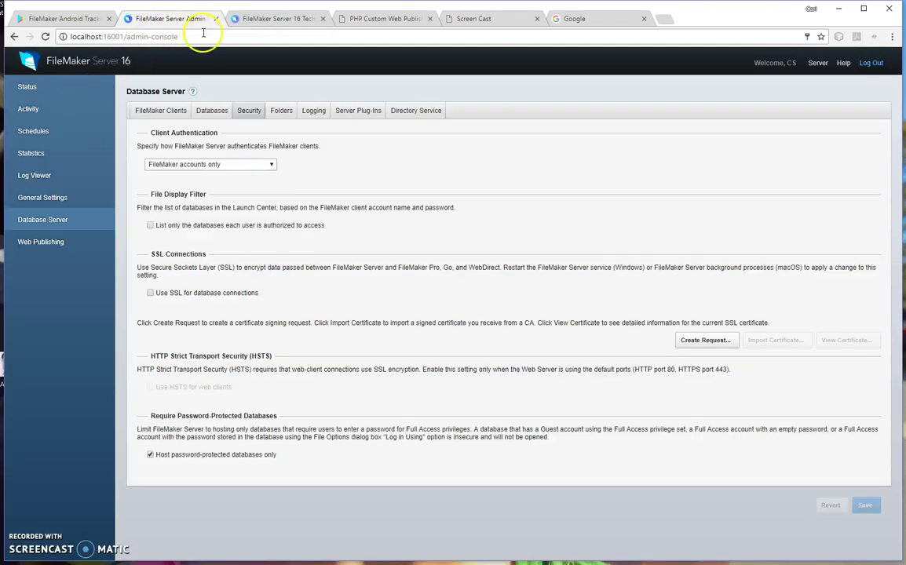
pyautogui.click(61, 18)
pyautogui.click(235, 317)
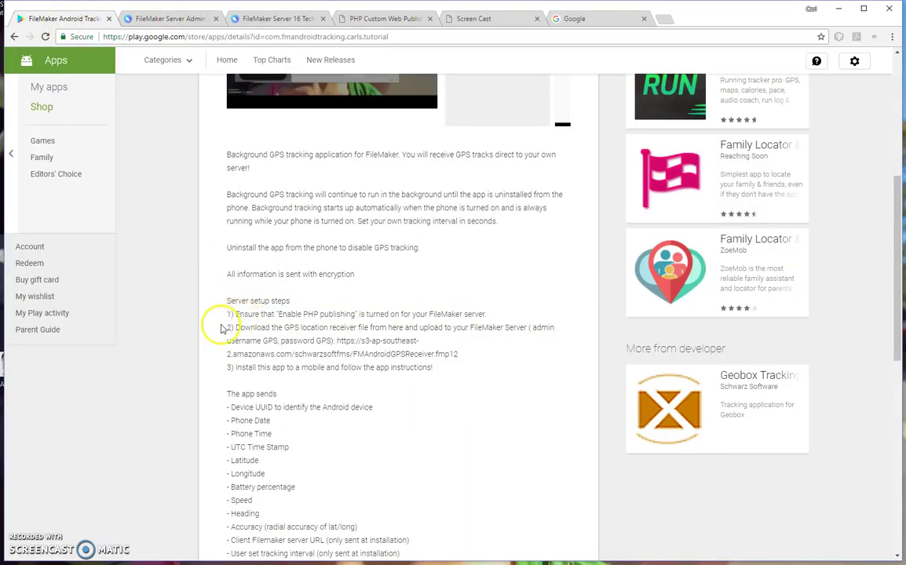
pyautogui.moveTo(227, 155); pyautogui.dragTo(282, 330)
pyautogui.click(283, 330)
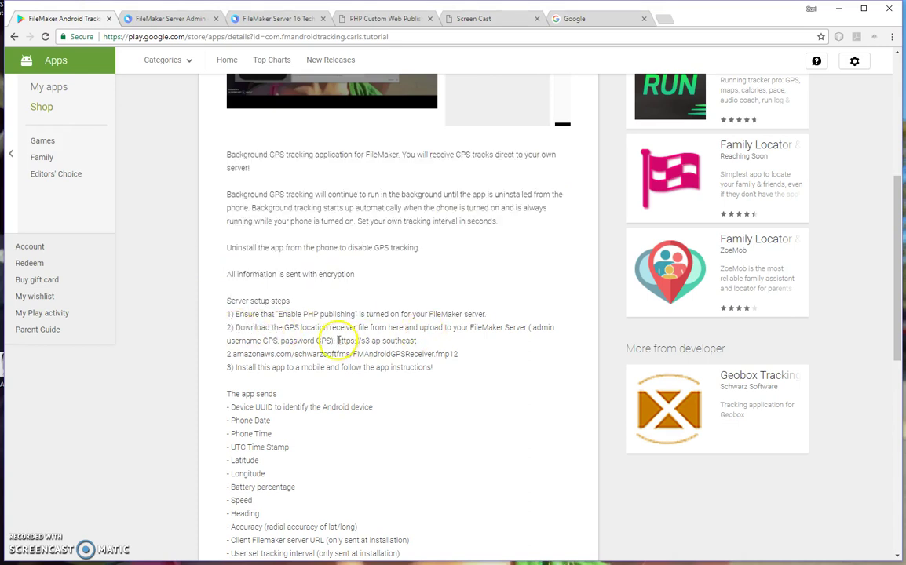
pyautogui.moveTo(338, 341); pyautogui.dragTo(448, 358)
pyautogui.hotkey('ctrl', 'c')
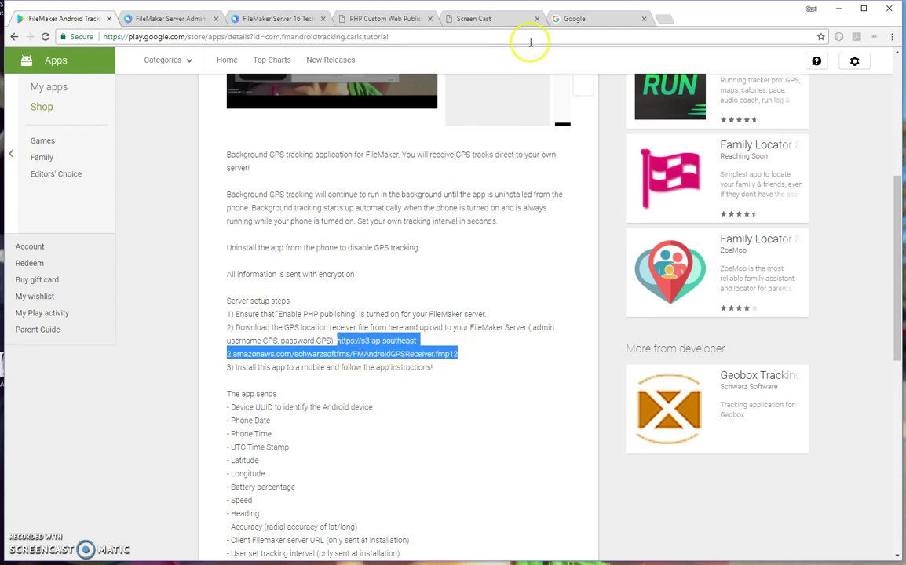
# Paste the receiver file's S3 link into the Google tab's address bar.
pyautogui.click(575, 19)
pyautogui.click(149, 37)
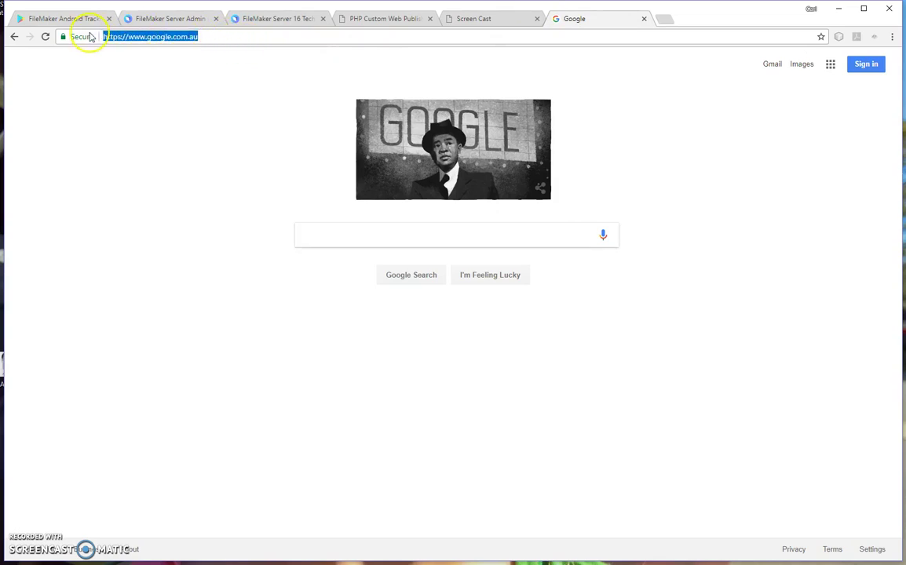
pyautogui.hotkey('ctrl', 'v')
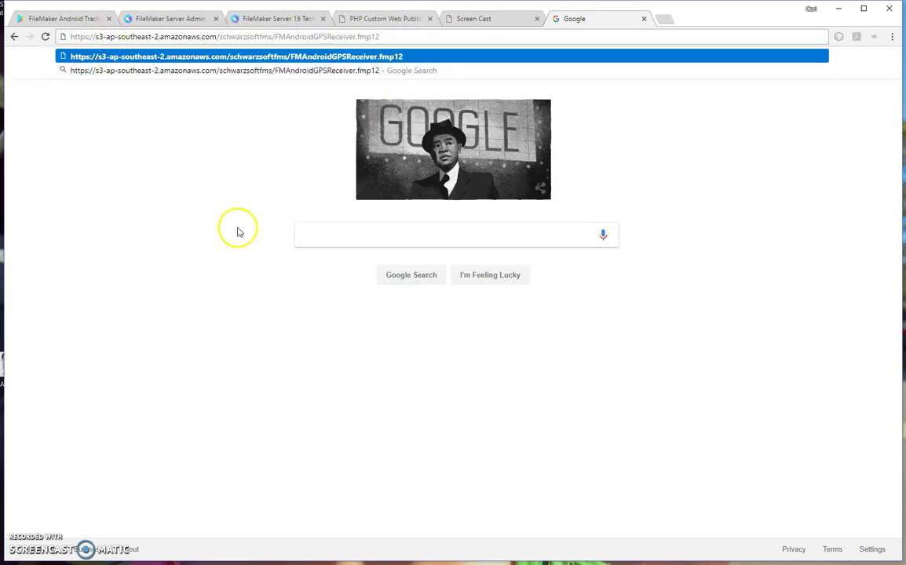
# Load the receiver file, browse its 95 tracks, then drag the FileMaker window aside.
pyautogui.press('Return')
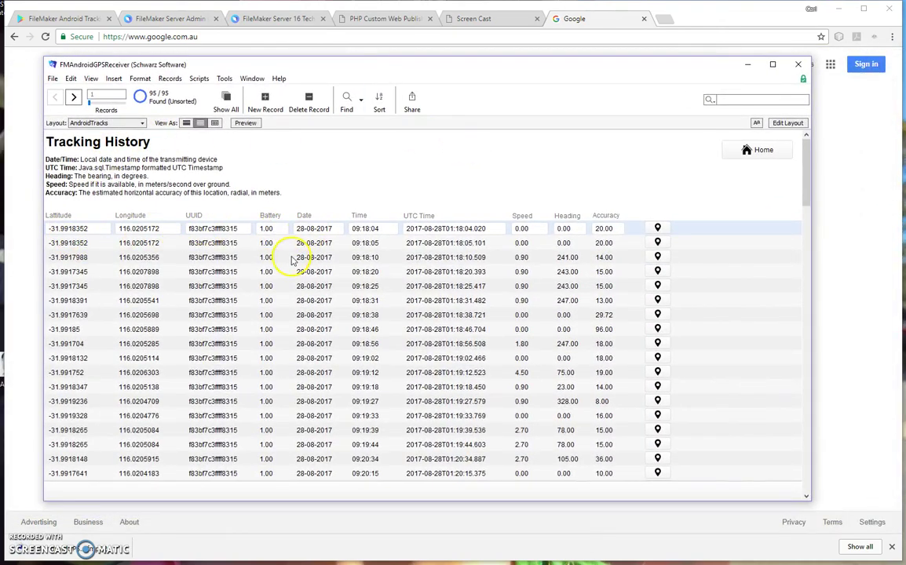
pyautogui.scroll(-4, 289, 264)
pyautogui.scroll(-2, 289, 264)
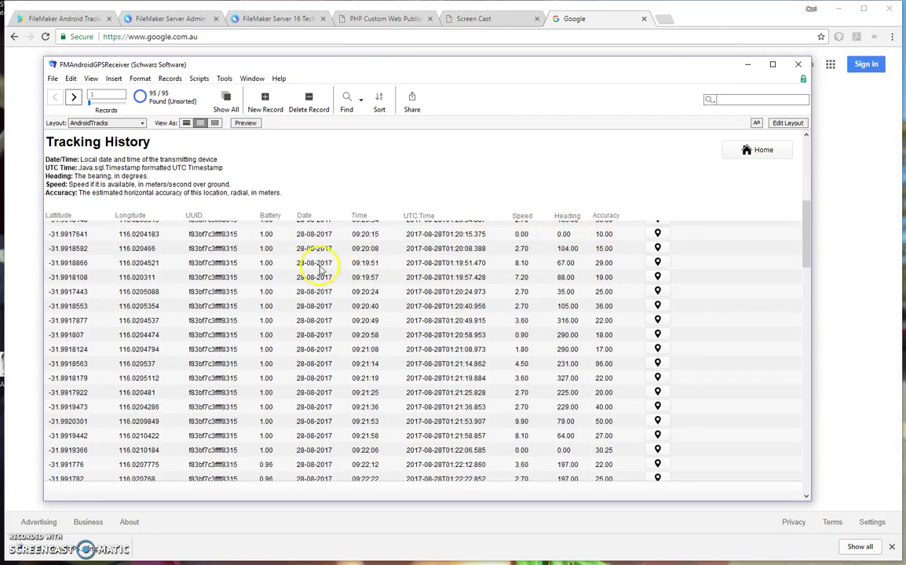
pyautogui.click(427, 234)
pyautogui.scroll(6, 283, 271)
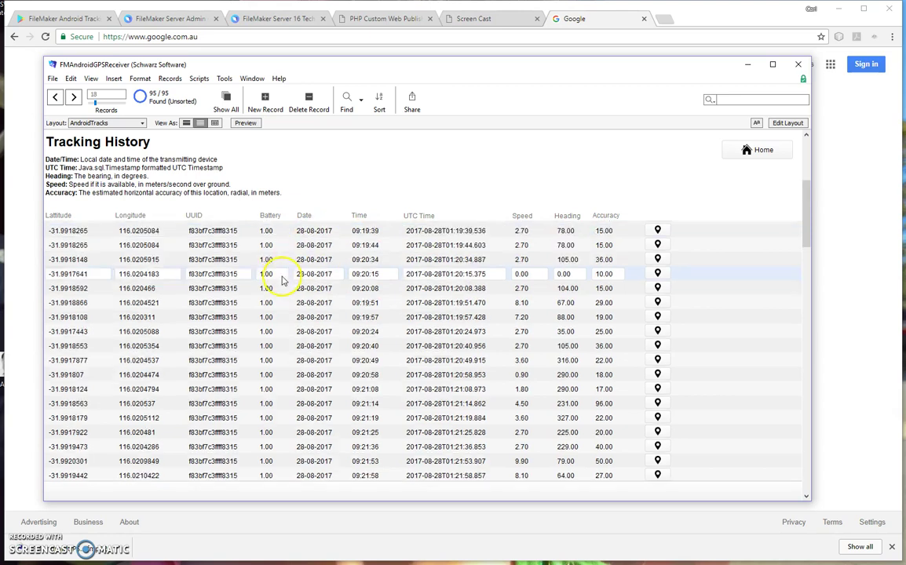
pyautogui.moveTo(277, 67); pyautogui.dragTo(905, 86)
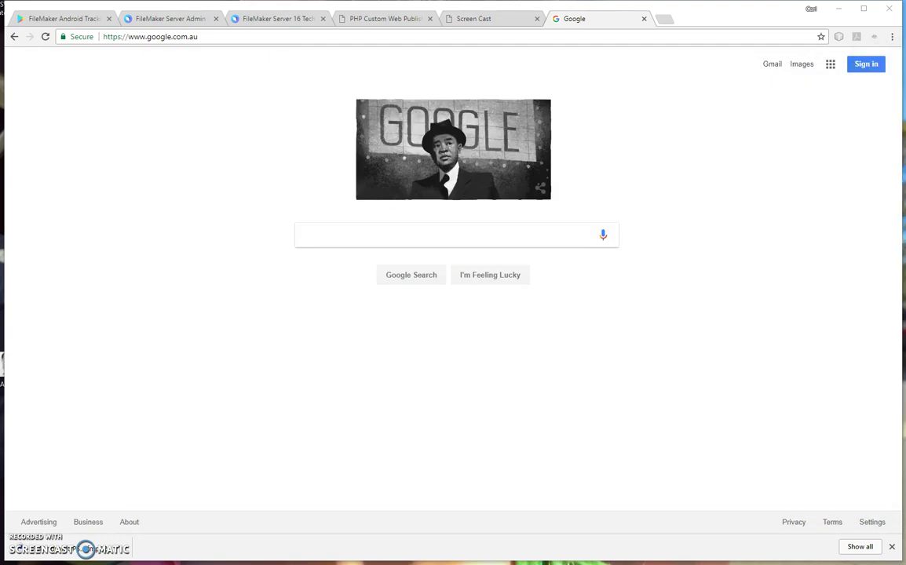
# Reread the Play Store setup steps, then bring up the Screen Cast showing FM Android Tracking.
pyautogui.click(75, 18)
pyautogui.moveTo(434, 367); pyautogui.dragTo(286, 372)
pyautogui.moveTo(223, 368); pyautogui.dragTo(401, 370)
pyautogui.click(452, 380)
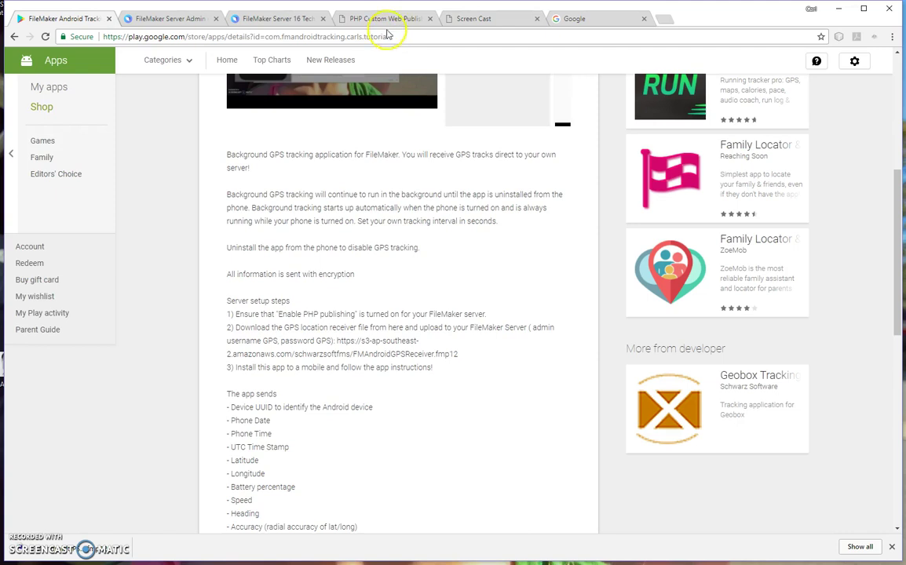
pyautogui.click(483, 19)
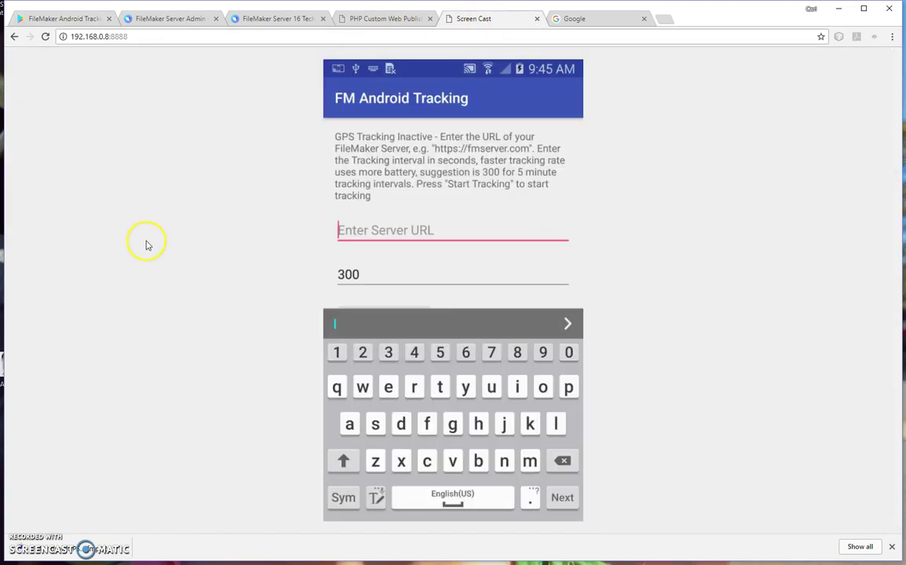
# Advance to the Tracking Interval field, clear it and enter 300 seconds.
pyautogui.click(562, 499)
pyautogui.click(563, 501)
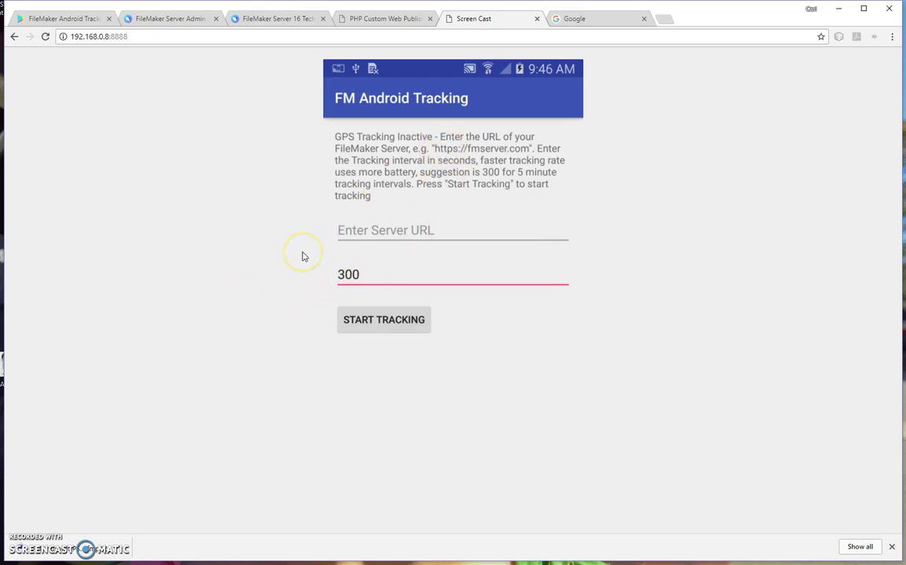
pyautogui.press('BackSpace')
pyautogui.press('BackSpace')
pyautogui.press('BackSpace')
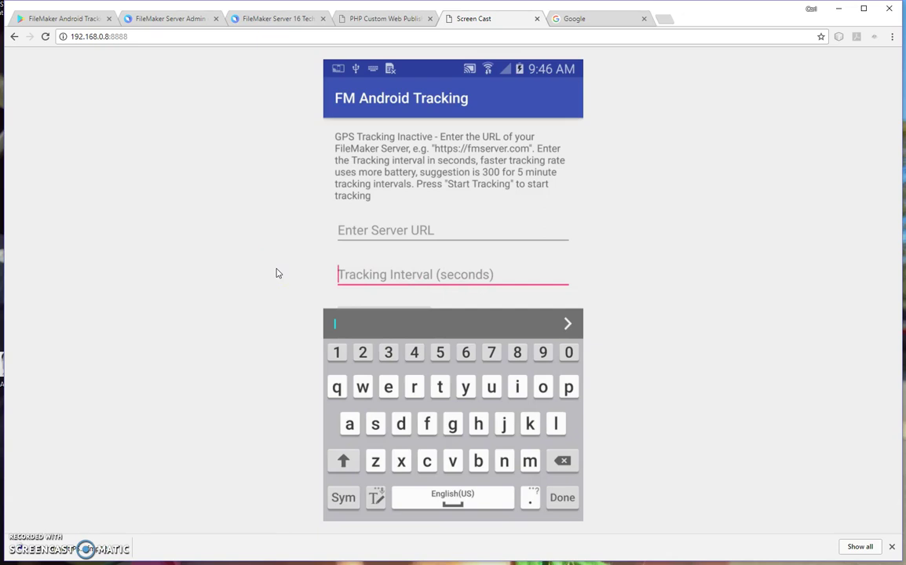
pyautogui.write('300')
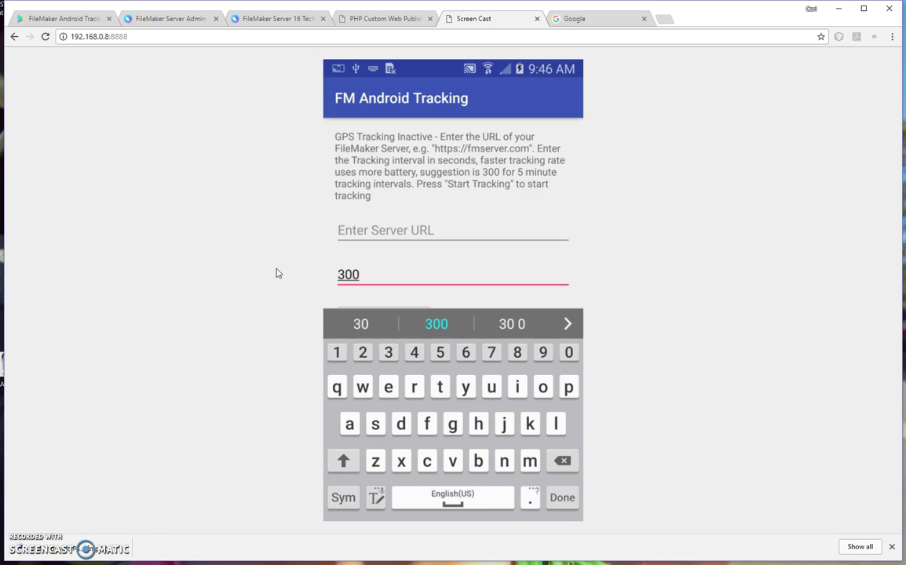
# Start GPS tracking until the app reports Tracking Active, then minimise Notepad.
pyautogui.click(272, 276)
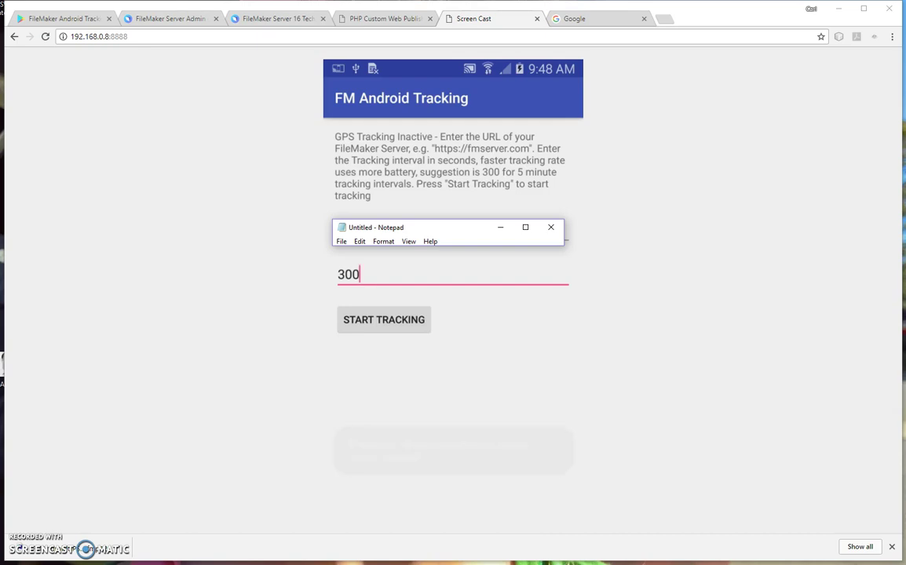
pyautogui.click(644, 246)
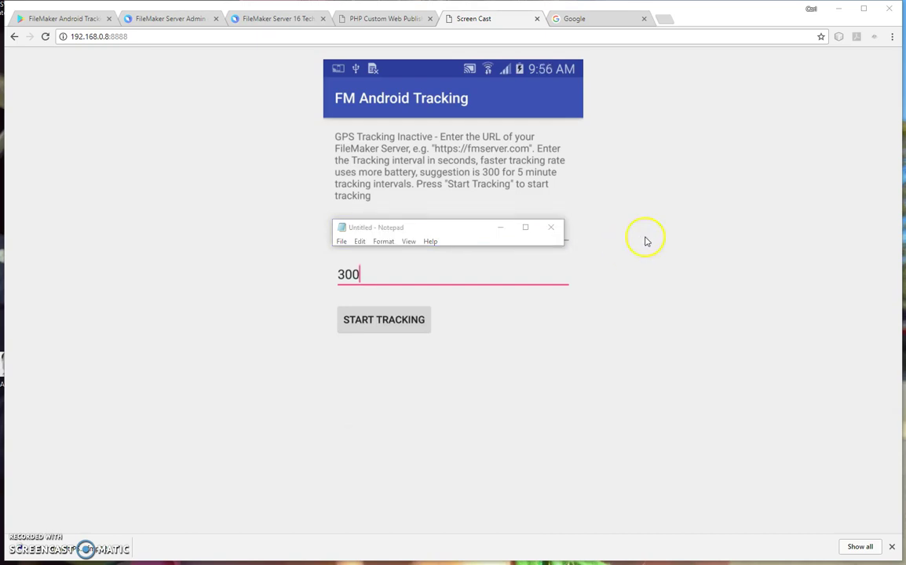
pyautogui.click(388, 321)
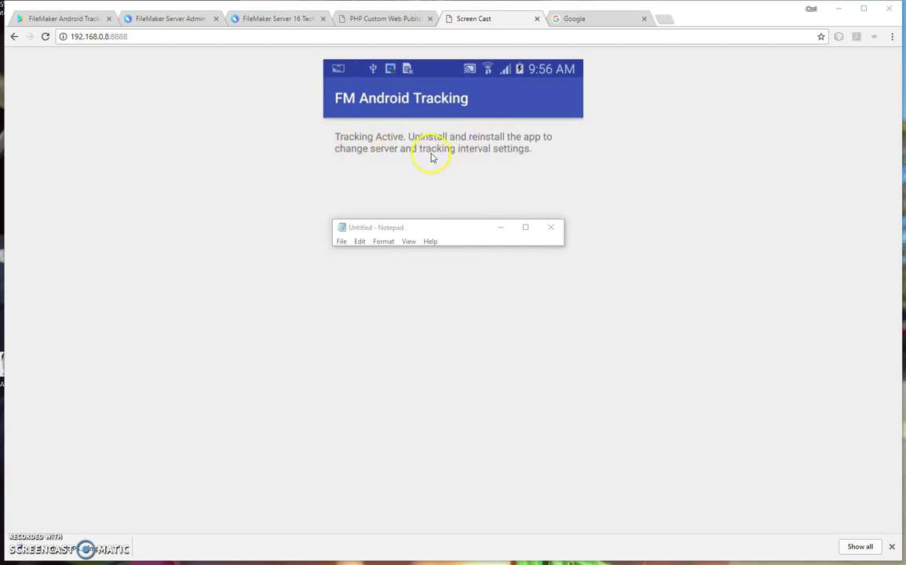
pyautogui.click(500, 228)
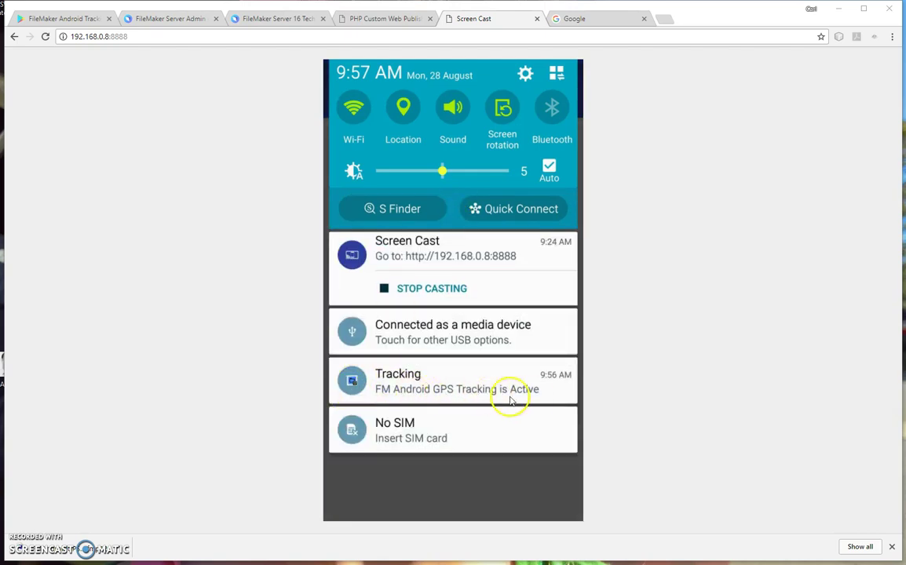
pyautogui.click(352, 383)
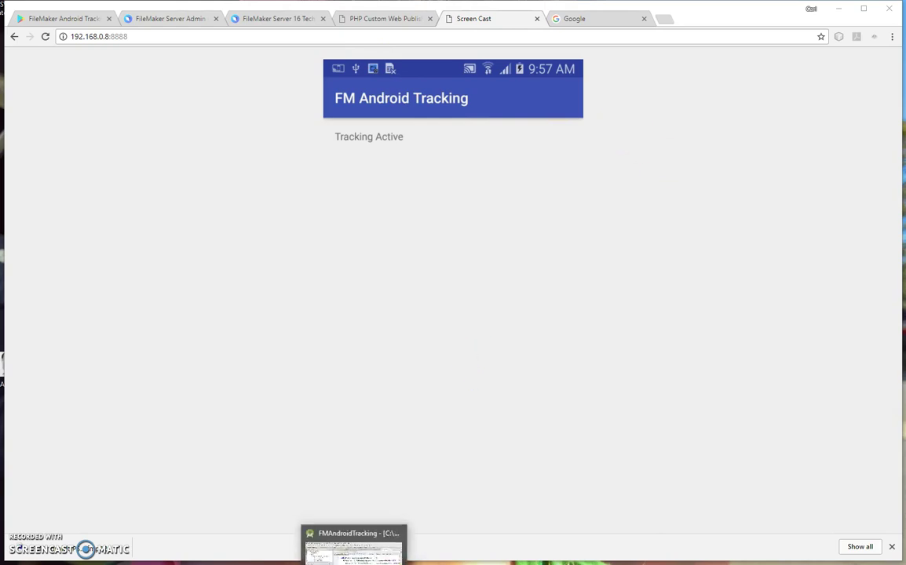
pyautogui.click(330, 540)
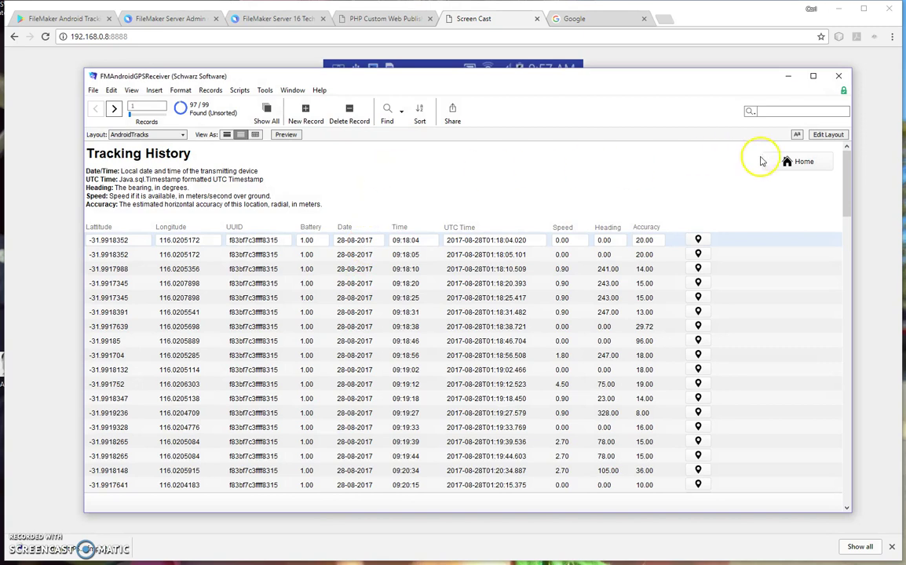
# Choose the Galaxy Note 3 - test phone device on Home and show its 99 tracks.
pyautogui.click(789, 162)
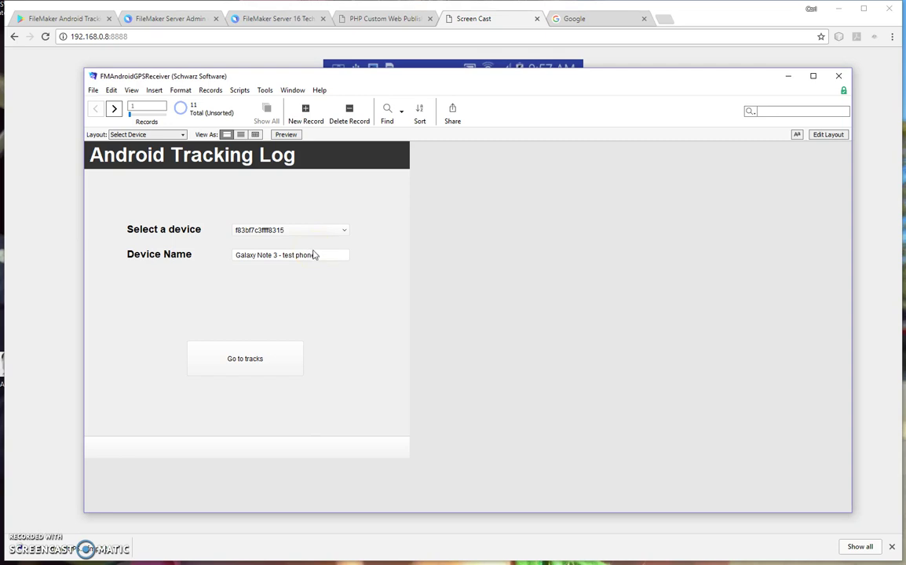
pyautogui.click(279, 230)
pyautogui.doubleClick(259, 234)
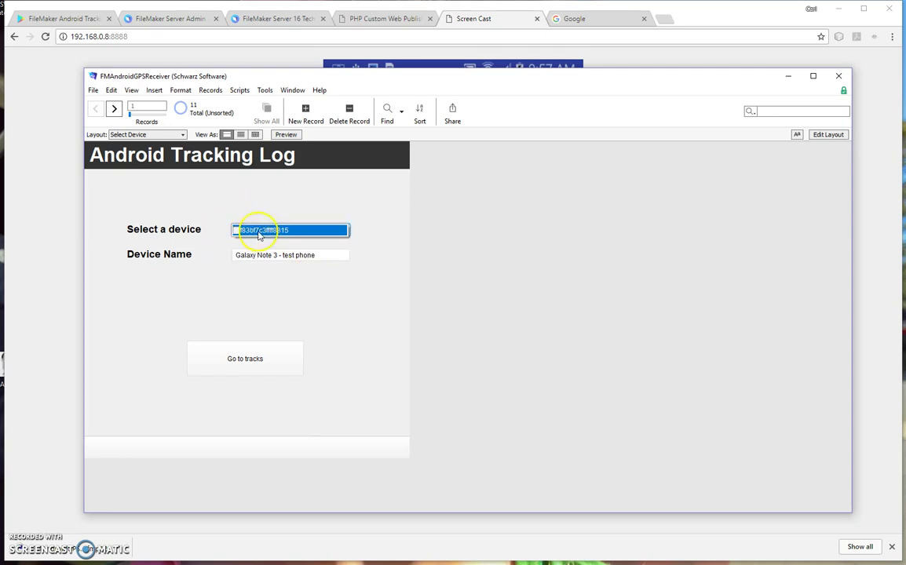
pyautogui.click(292, 231)
pyautogui.doubleClick(249, 231)
pyautogui.click(330, 255)
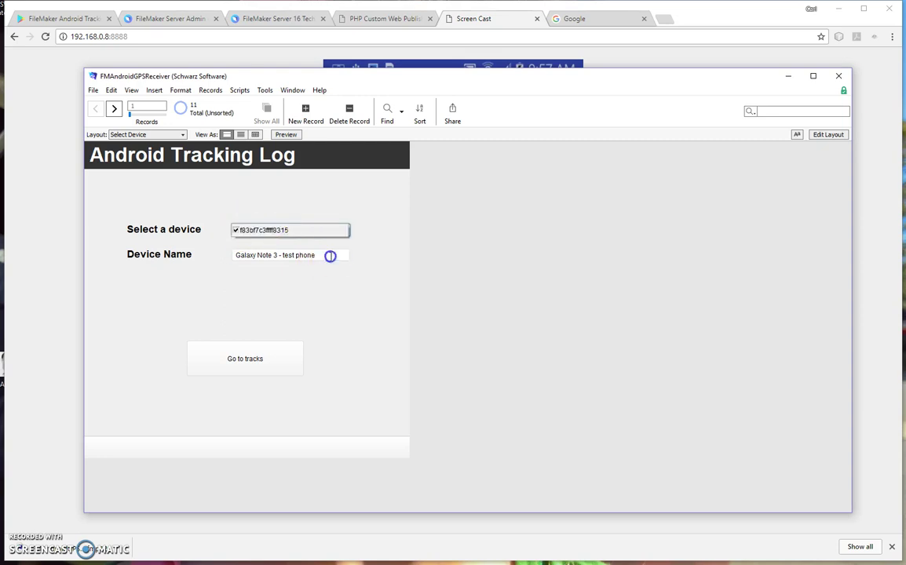
pyautogui.moveTo(336, 254); pyautogui.dragTo(219, 255)
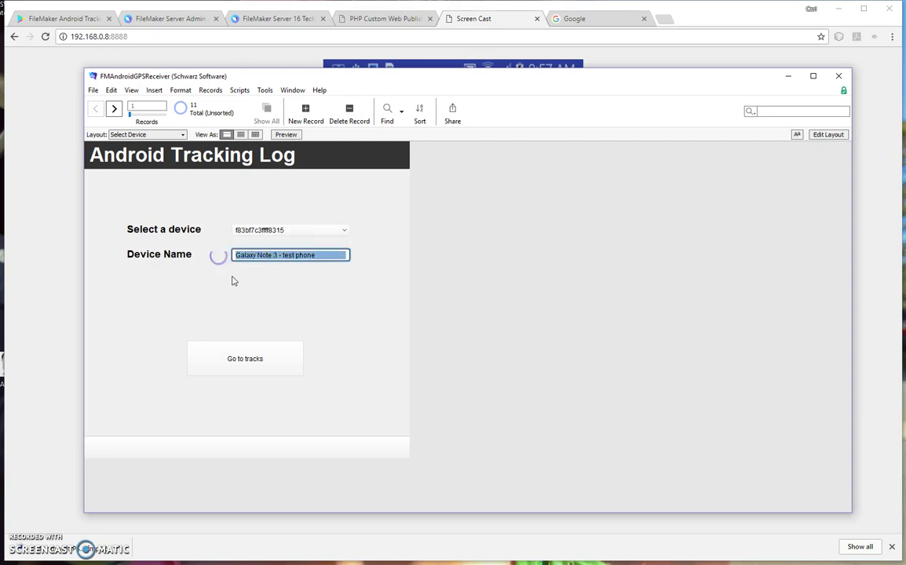
pyautogui.click(296, 274)
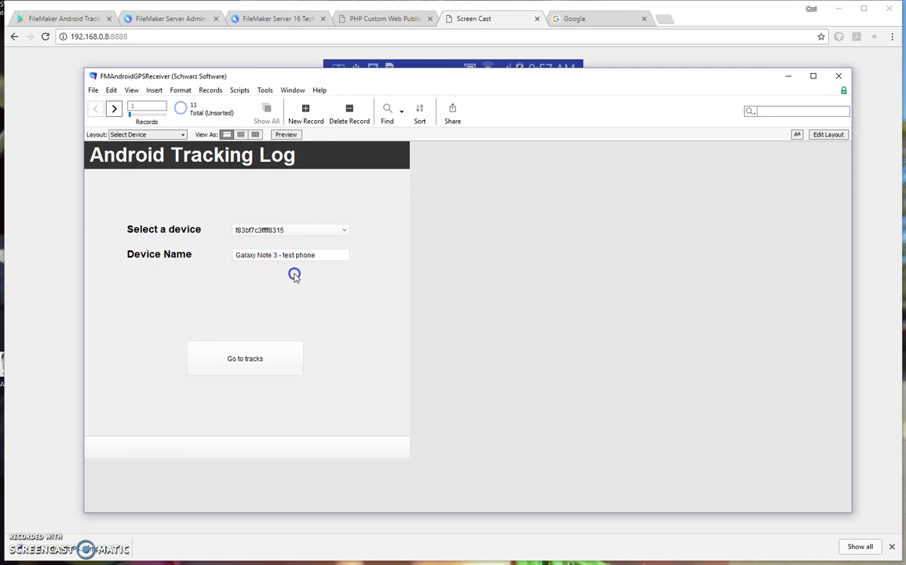
pyautogui.click(247, 358)
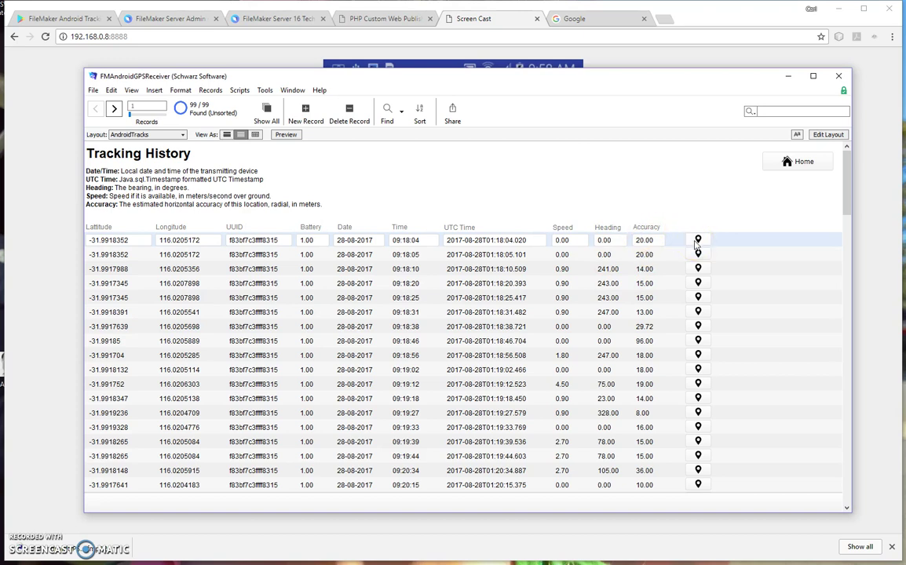
# Map the first track's coordinates in Google Maps, then close it and return to the 99-record Tracking History list.
pyautogui.click(697, 241)
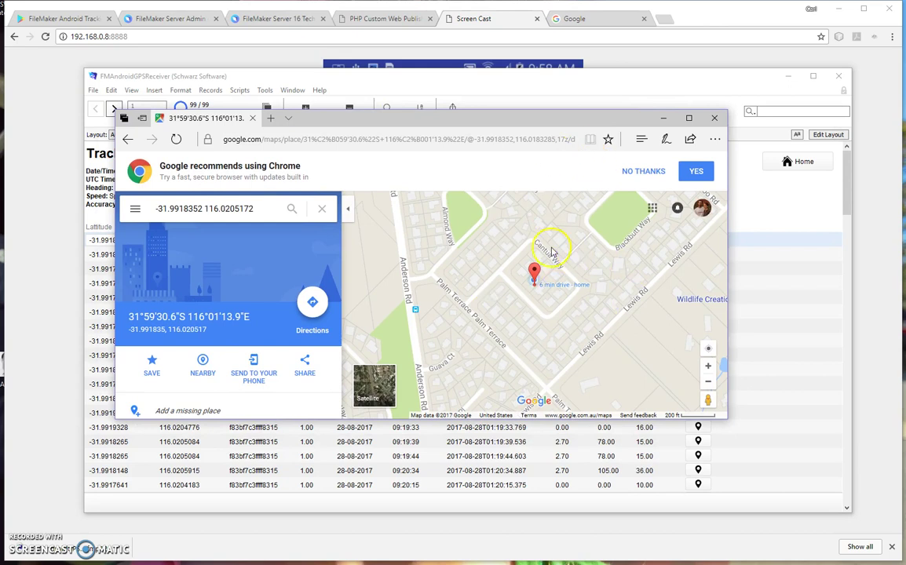
pyautogui.click(712, 117)
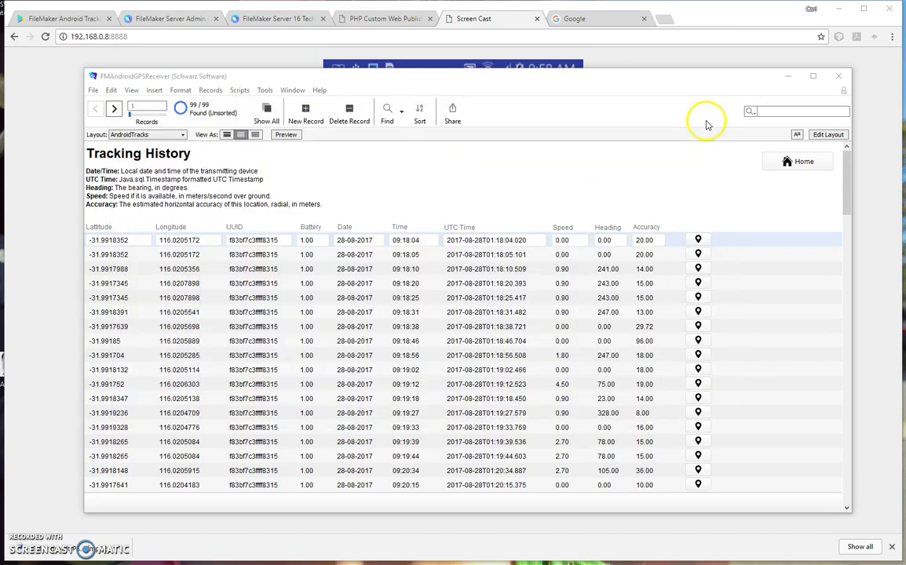
pyautogui.click(408, 198)
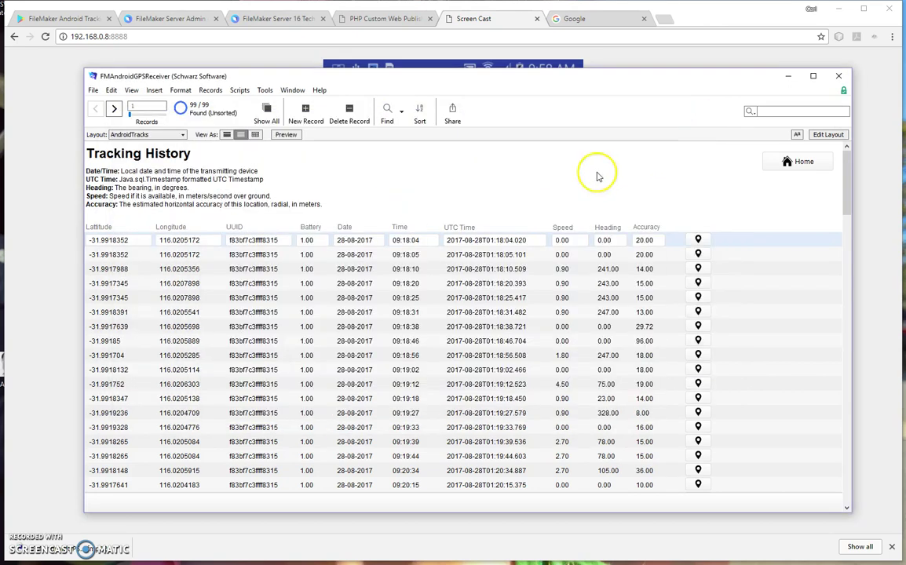
# Leave the device screen and show all 99 records in the AndroidTracks for PHP layout.
pyautogui.click(788, 162)
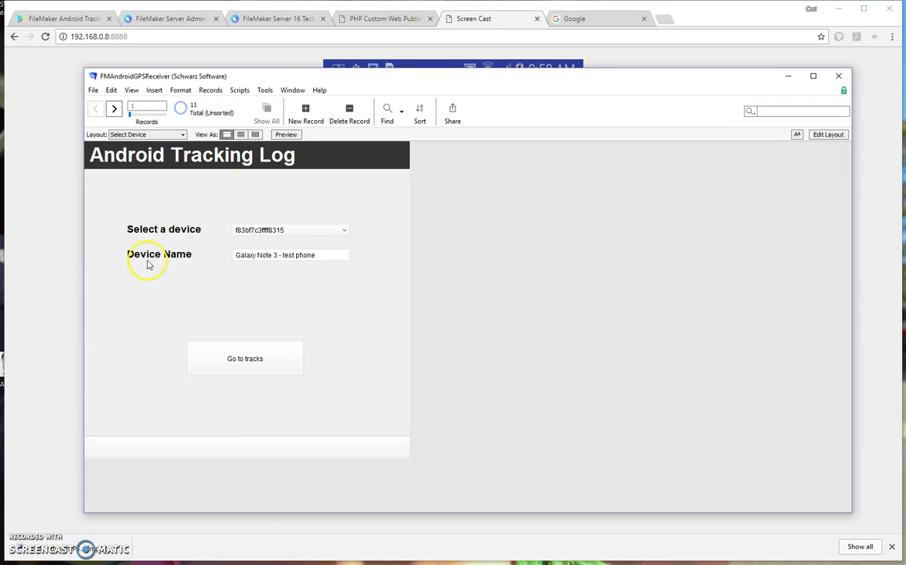
pyautogui.click(138, 135)
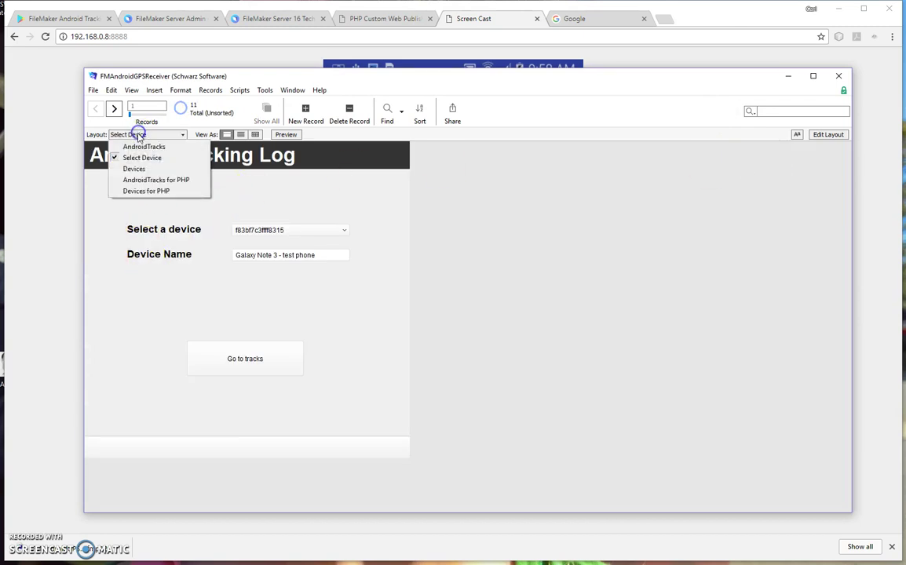
pyautogui.click(144, 184)
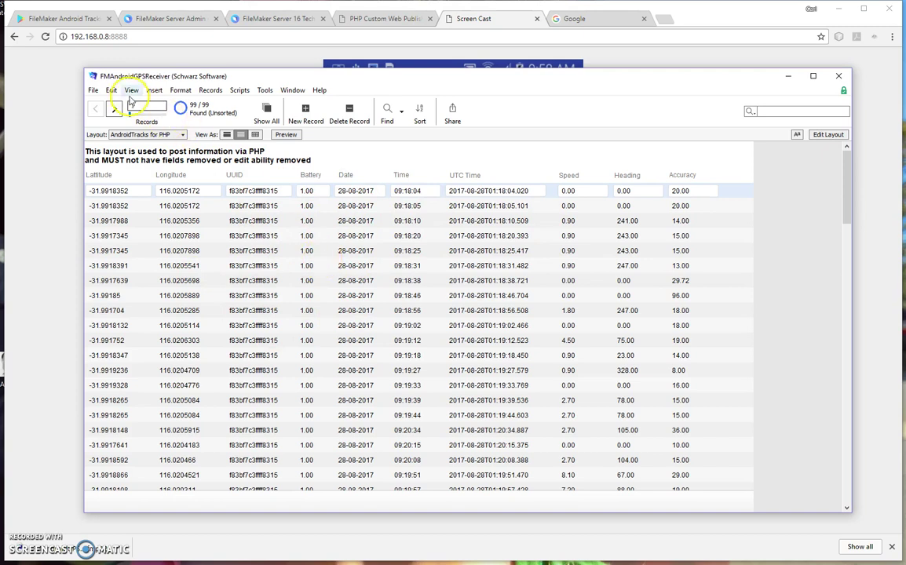
pyautogui.click(93, 90)
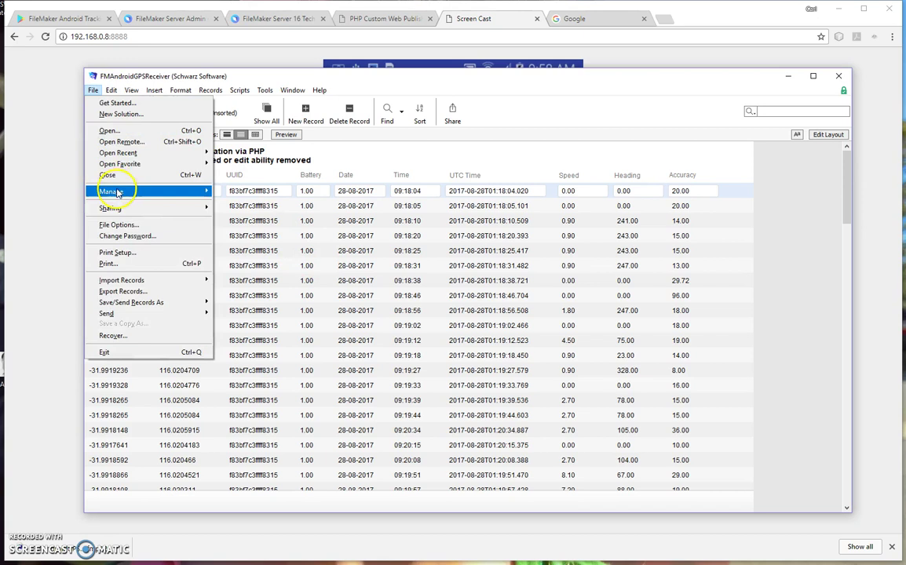
pyautogui.moveTo(117, 191)
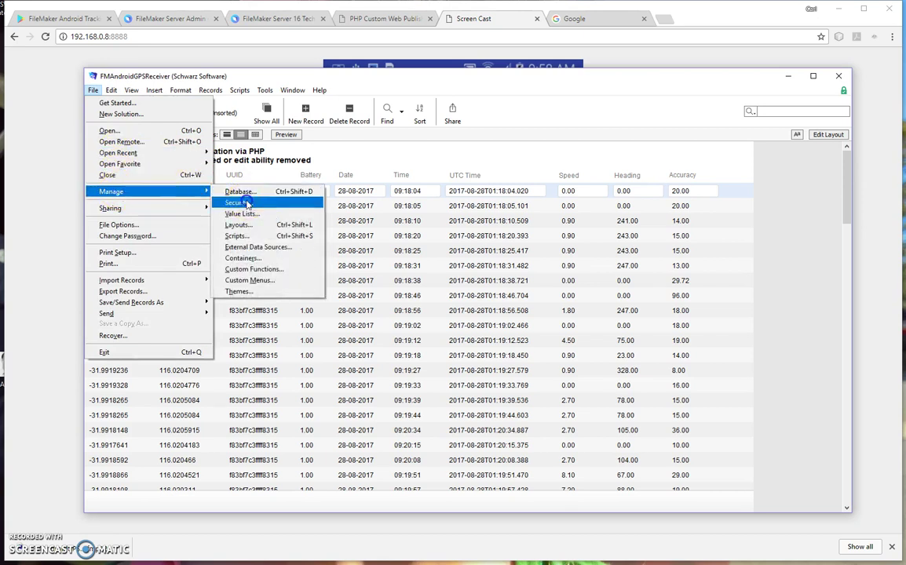
pyautogui.click(238, 202)
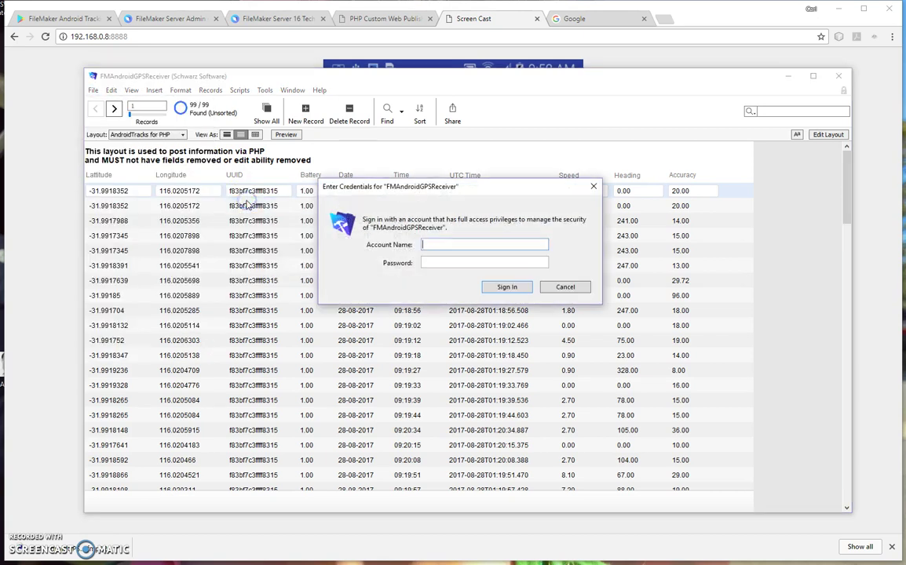
pyautogui.write('GPS')
pyautogui.click(459, 263)
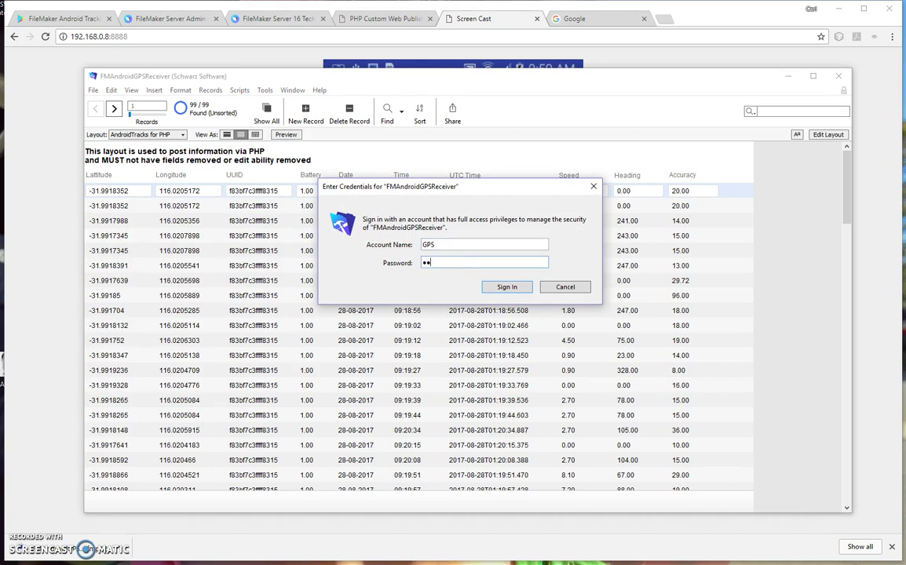
pyautogui.click(507, 286)
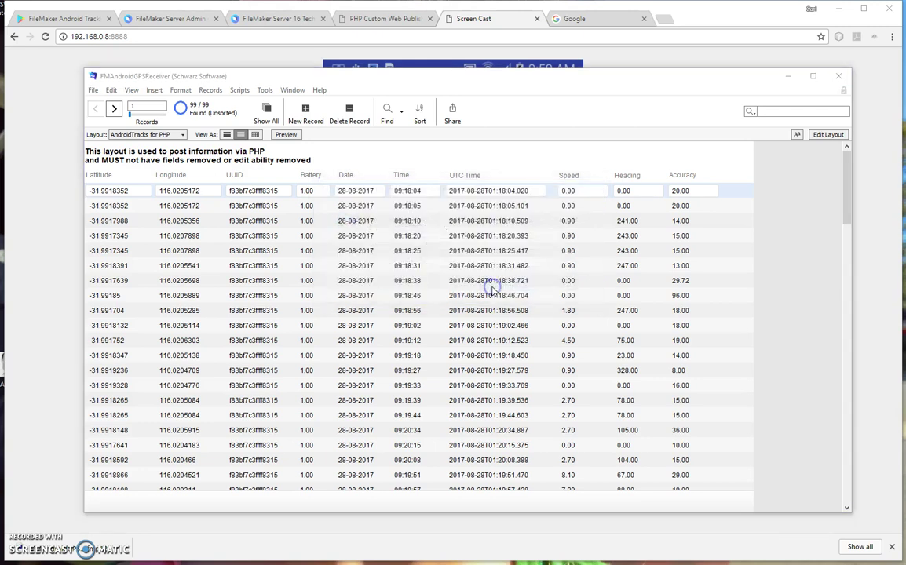
pyautogui.click(258, 214)
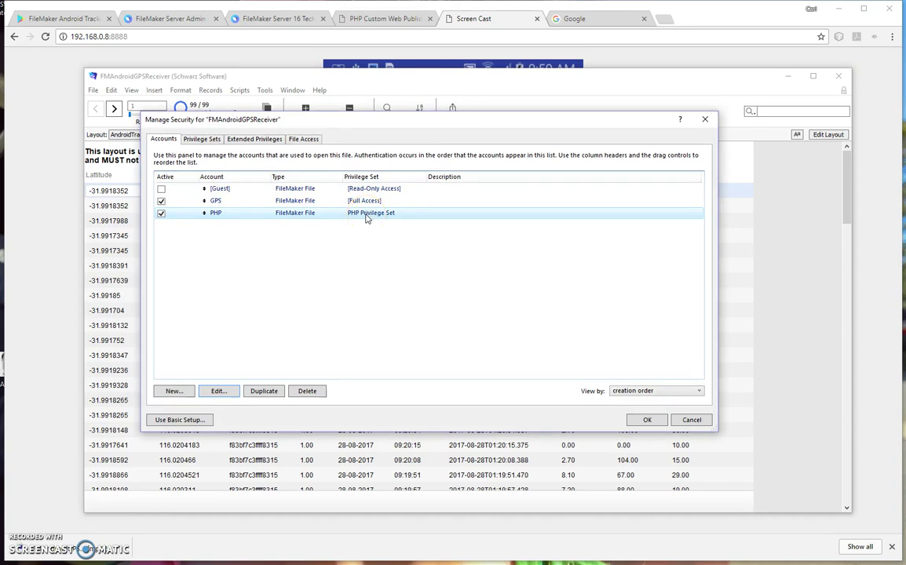
pyautogui.click(294, 218)
pyautogui.click(290, 203)
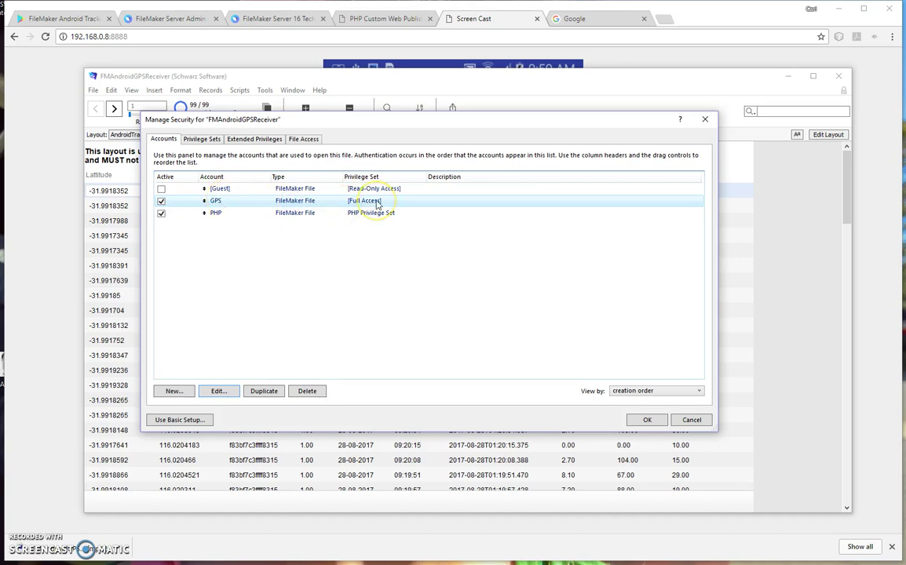
pyautogui.click(250, 202)
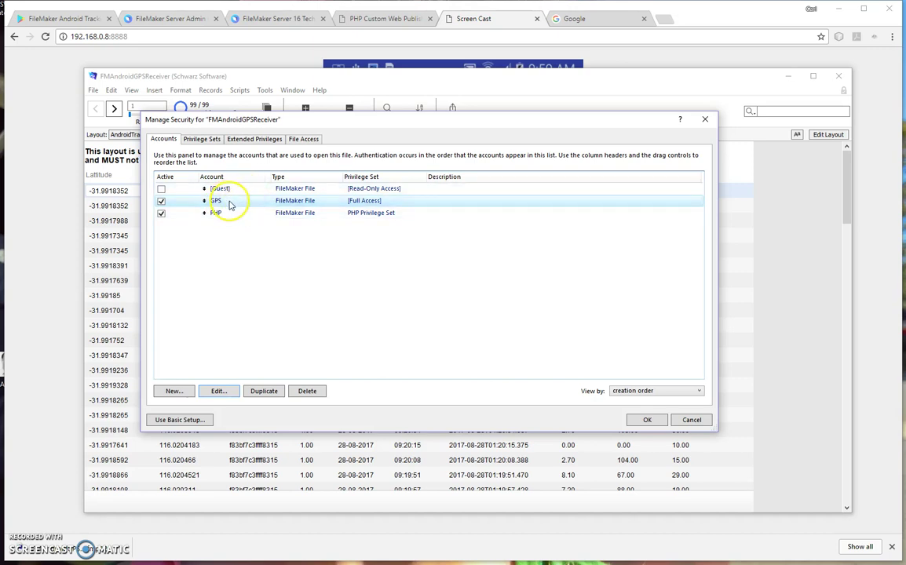
pyautogui.click(229, 213)
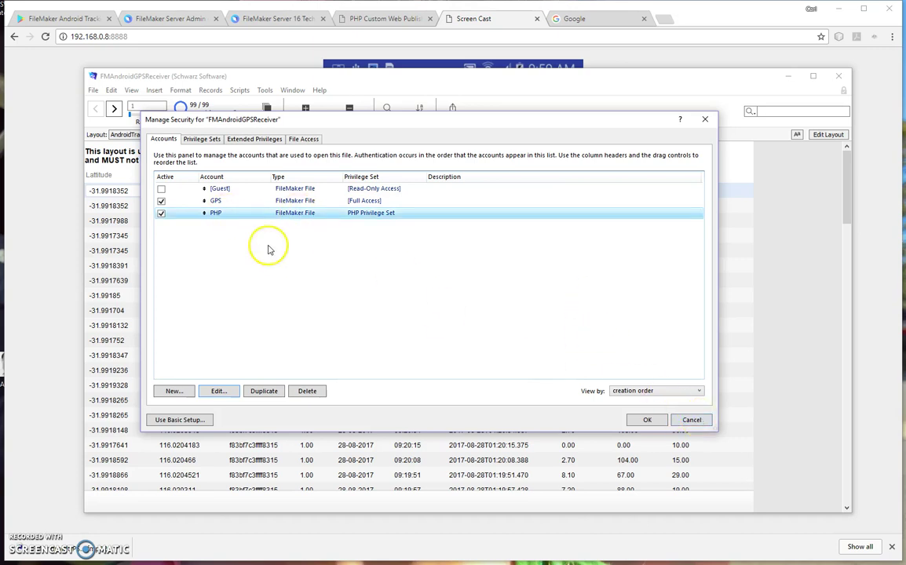
pyautogui.click(691, 421)
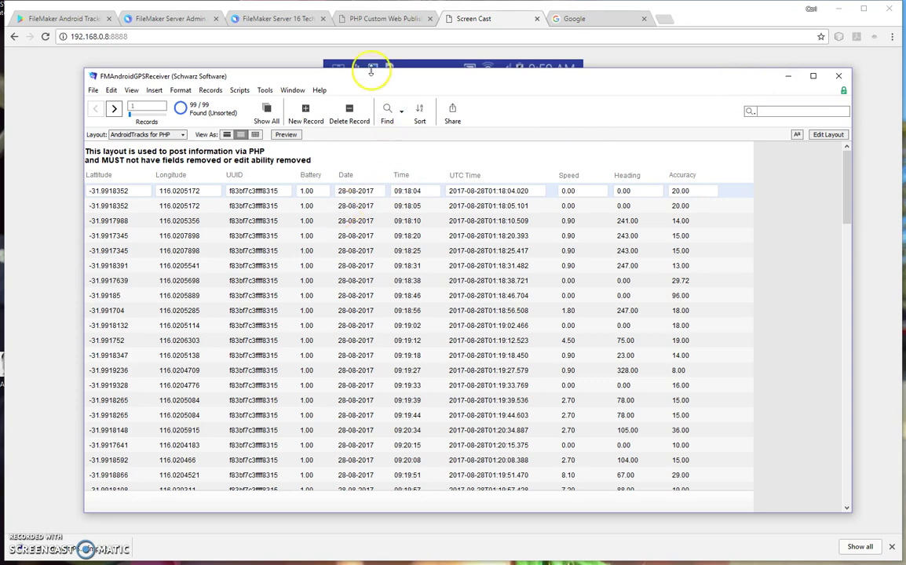
# Move the FileMaker window up and stretch it taller to show more GPS track rows.
pyautogui.moveTo(371, 76)
pyautogui.mouseDown()
pyautogui.moveTo(352, 78)
pyautogui.moveTo(360, 79)
pyautogui.mouseUp()
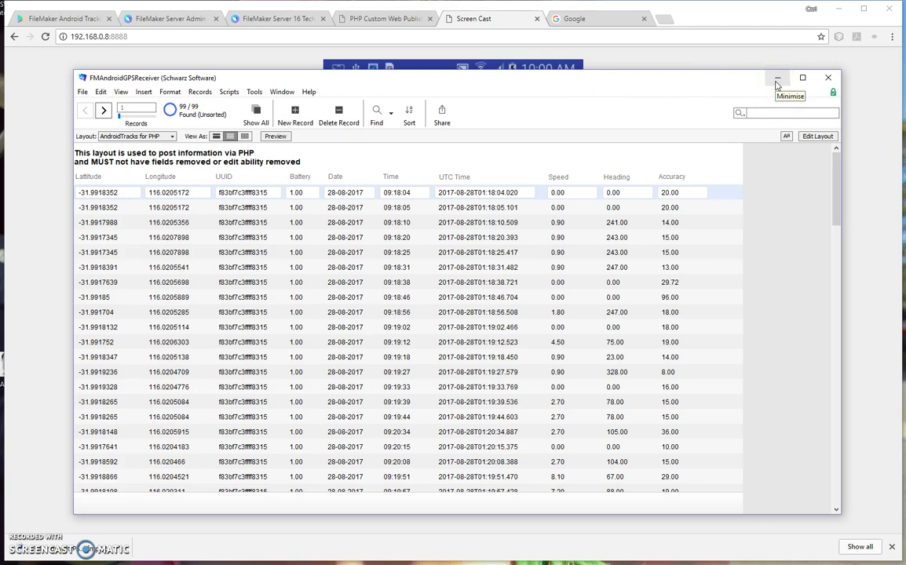
pyautogui.moveTo(521, 81); pyautogui.dragTo(531, 64)
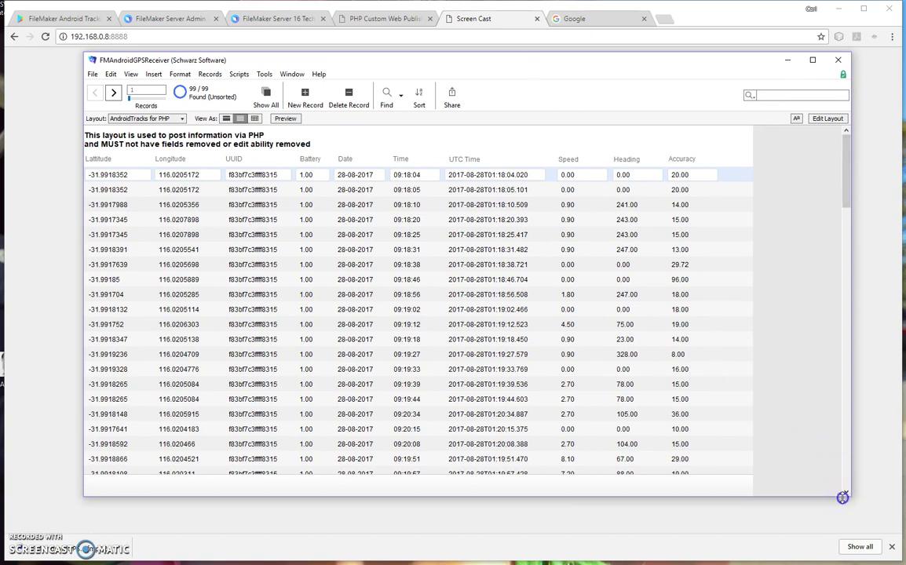
pyautogui.moveTo(842, 498); pyautogui.dragTo(842, 516)
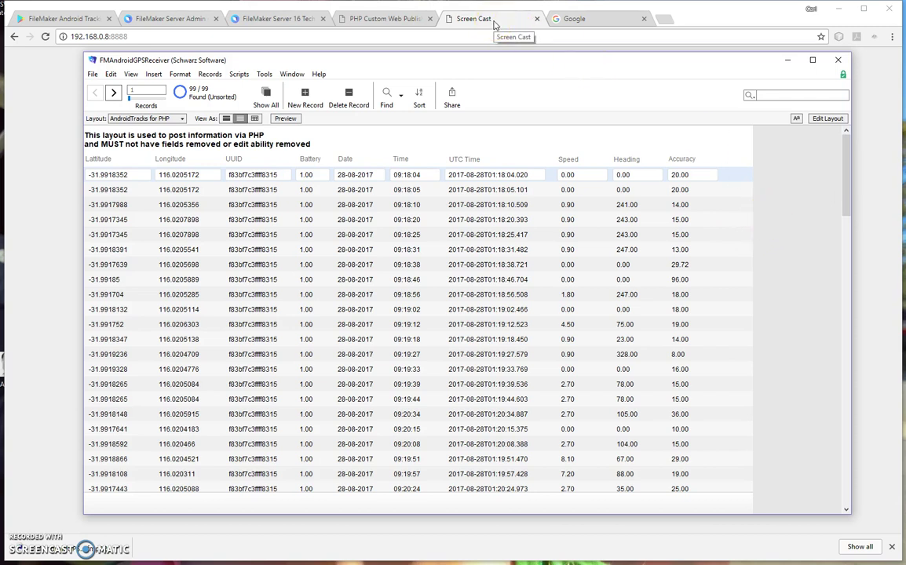
# Return to the top of the $14.99 FileMaker Android Tracking Play Store listing and highlight its title.
pyautogui.click(43, 19)
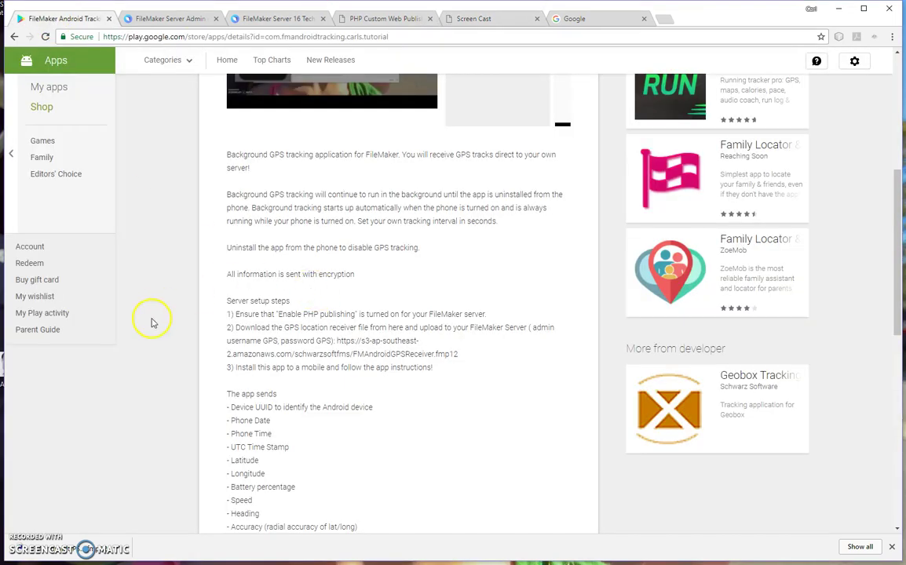
pyautogui.scroll(5, 153, 322)
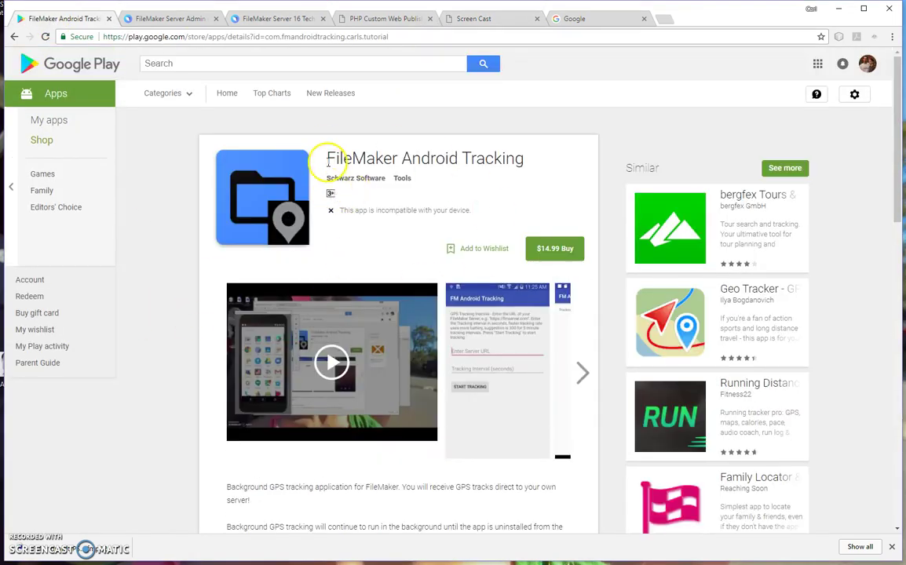
pyautogui.moveTo(328, 161); pyautogui.dragTo(525, 158)
pyautogui.click(179, 212)
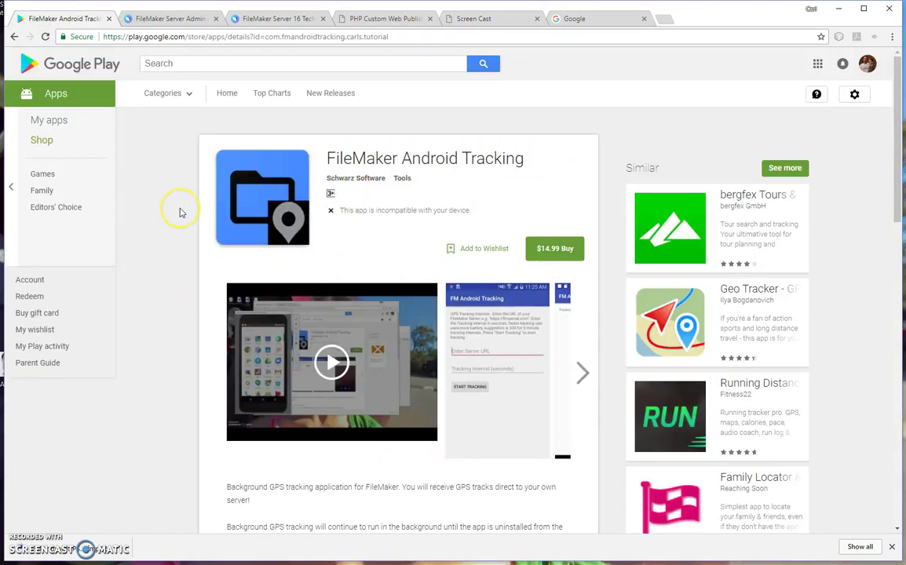